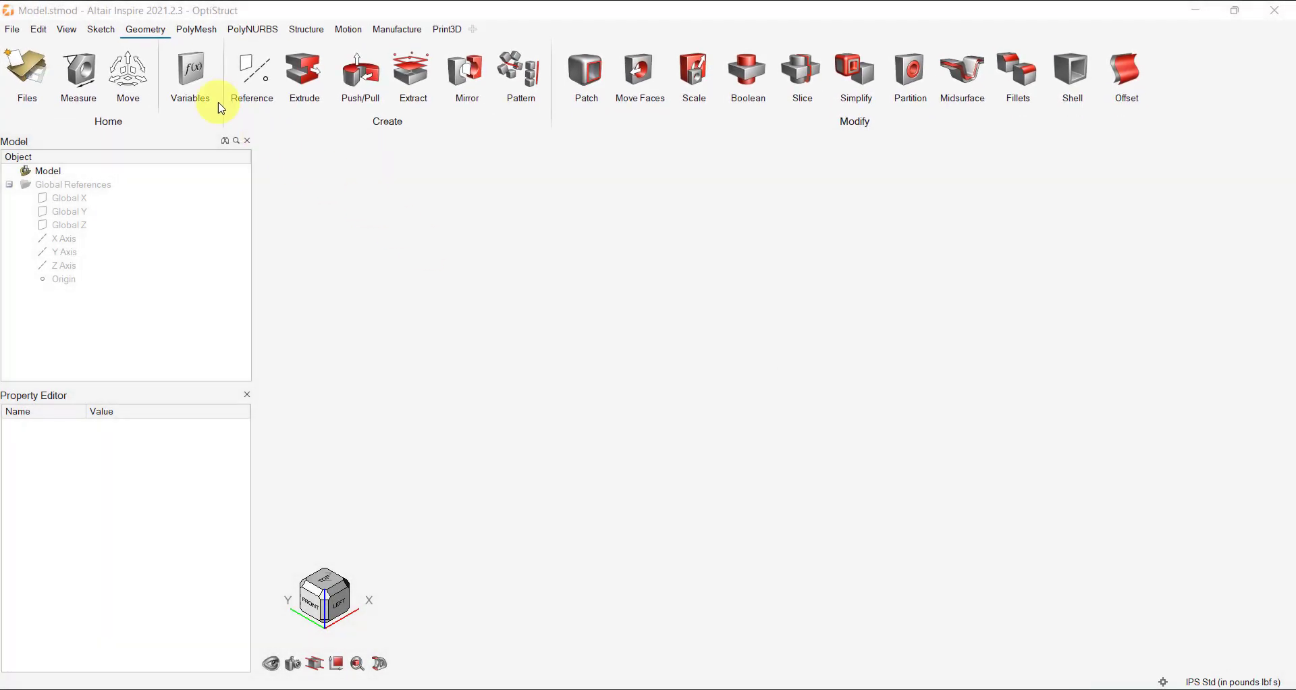
Start a new sketch on the vertical reference plane.
left_click(108, 31)
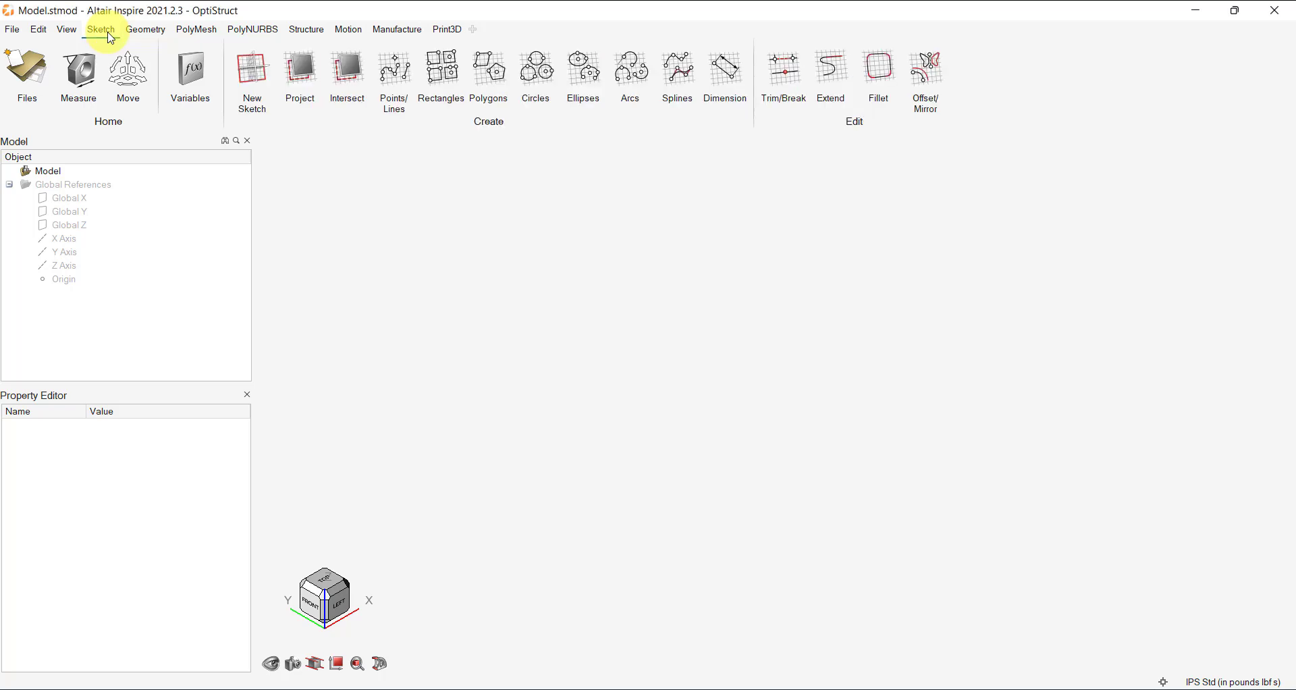
left_click(251, 73)
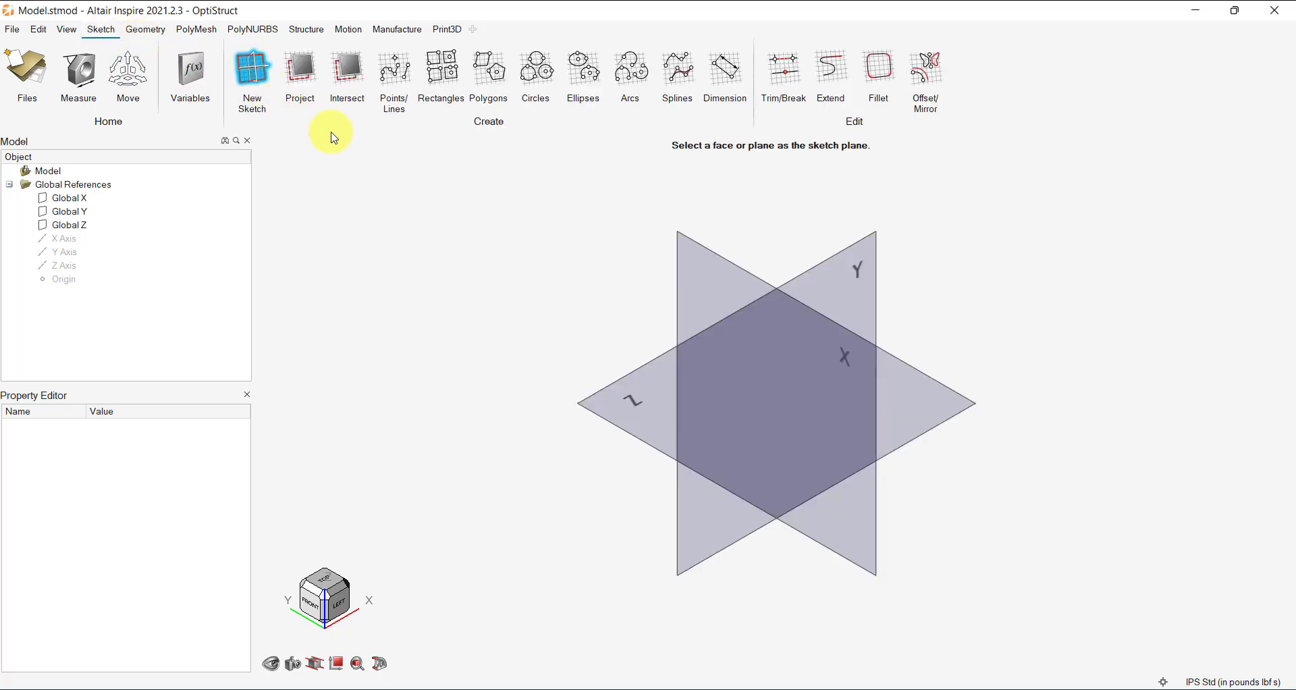
left_click(695, 278)
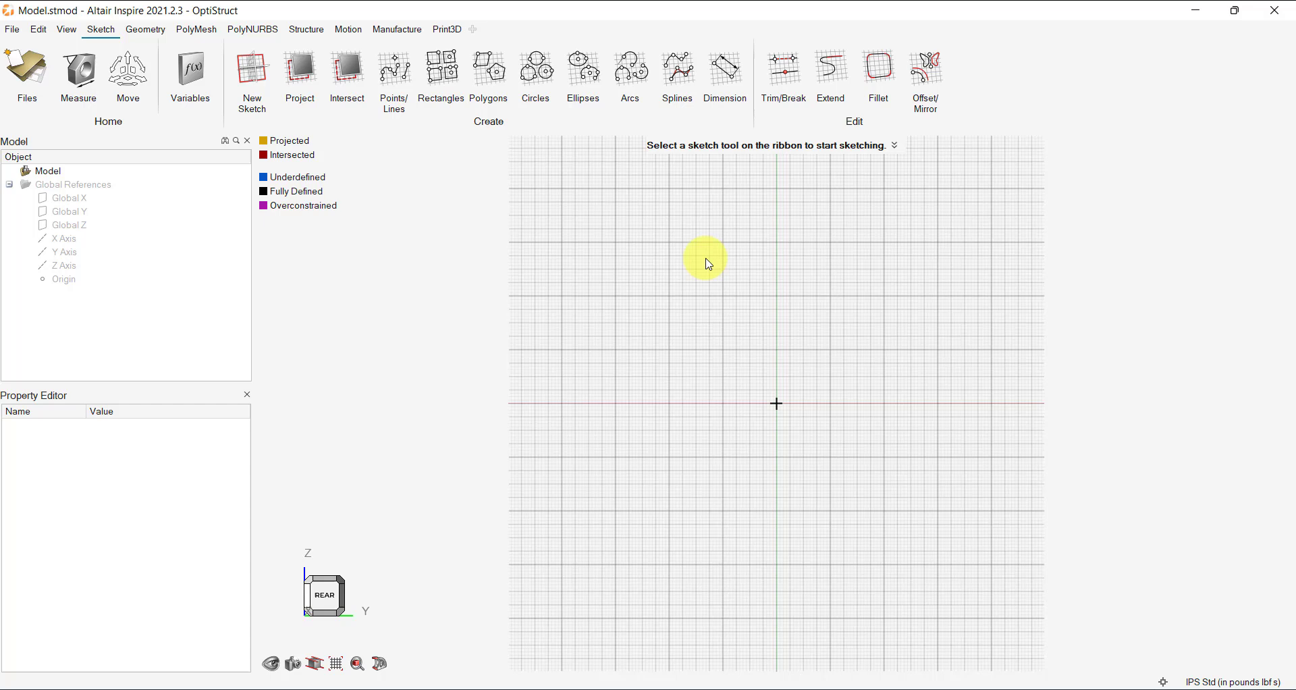
Draw a rectangle about 6 in wide and 1 in tall from the horizontal axis.
left_click(436, 65)
left_click(616, 404)
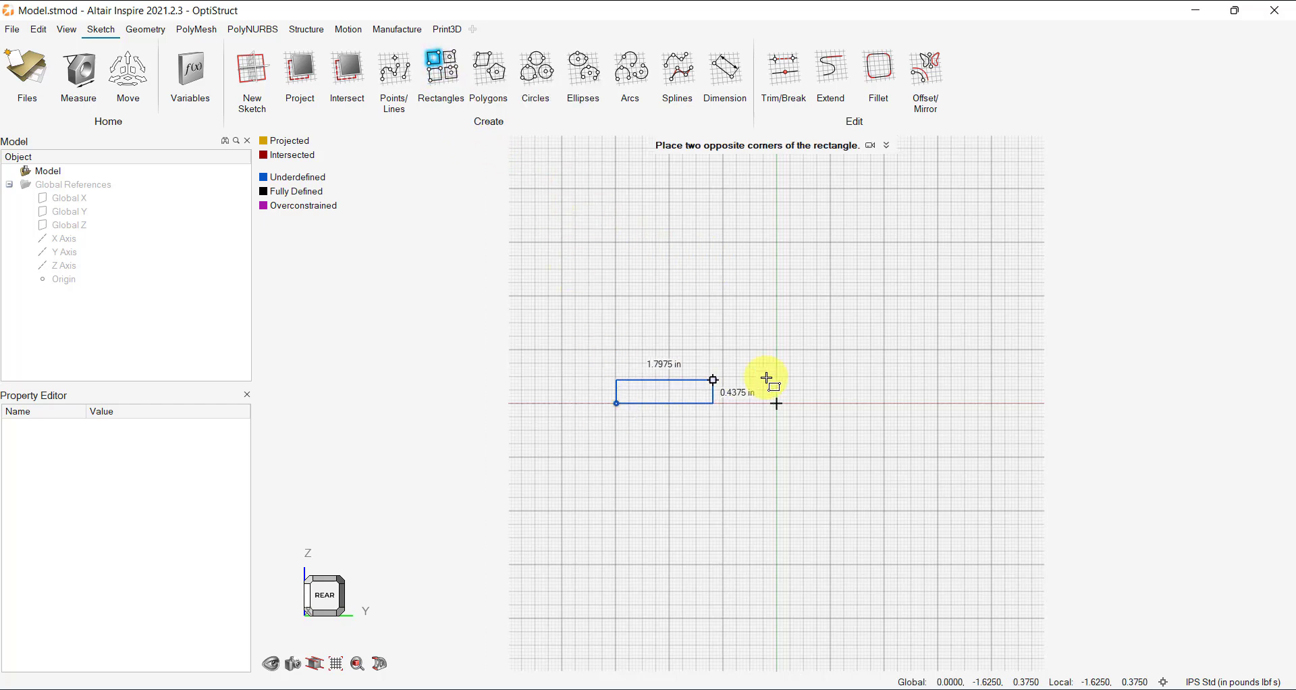
left_click(938, 350)
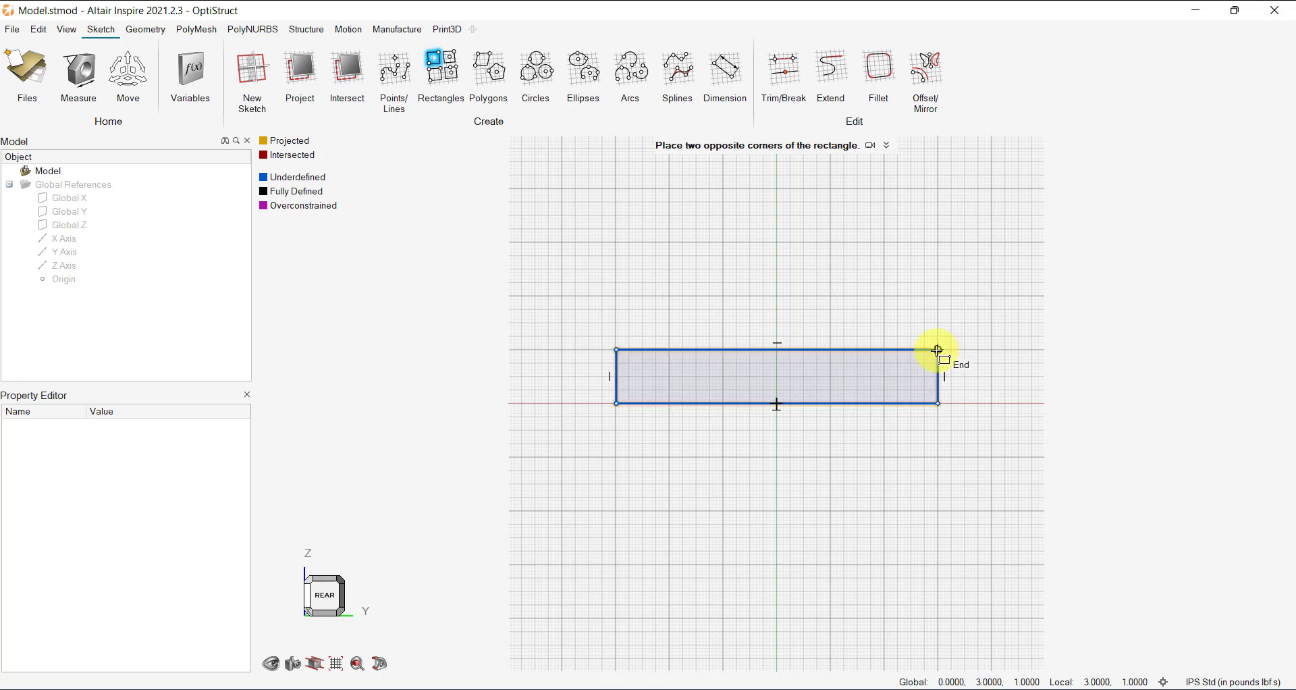
Dimension the rectangle to 8 in wide and 1 in tall.
left_click(725, 69)
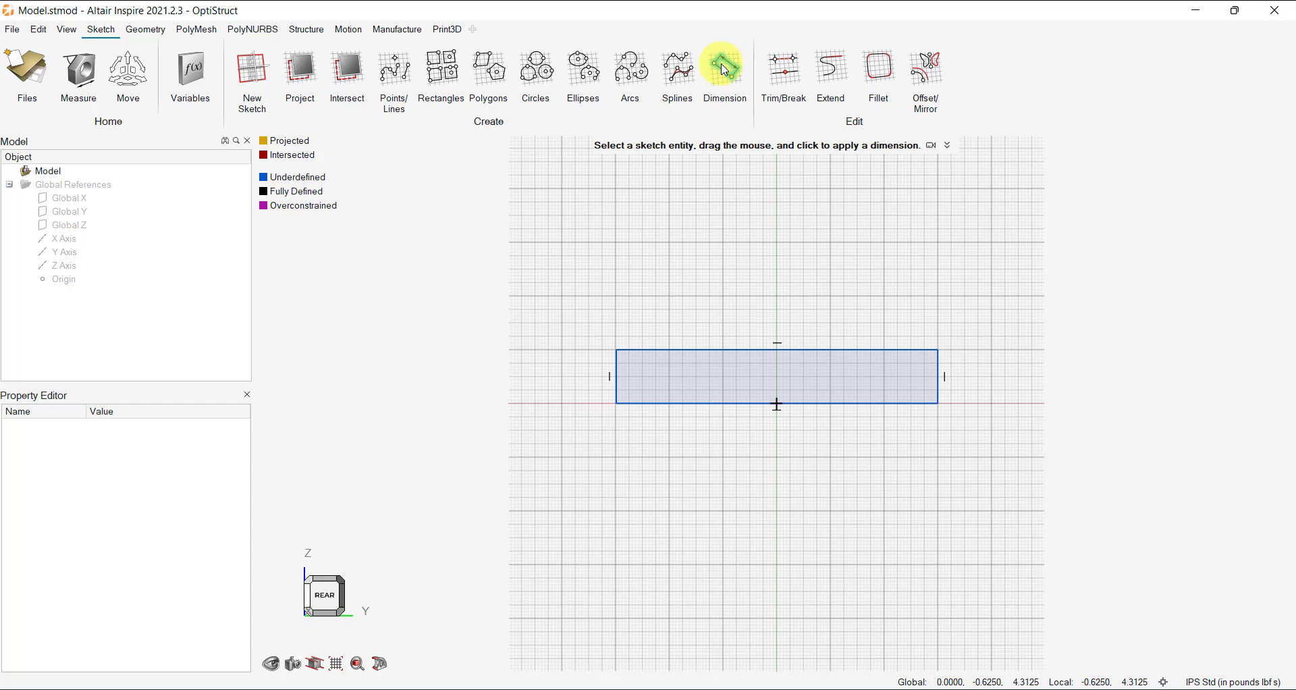
left_click_drag(742, 404, 754, 450)
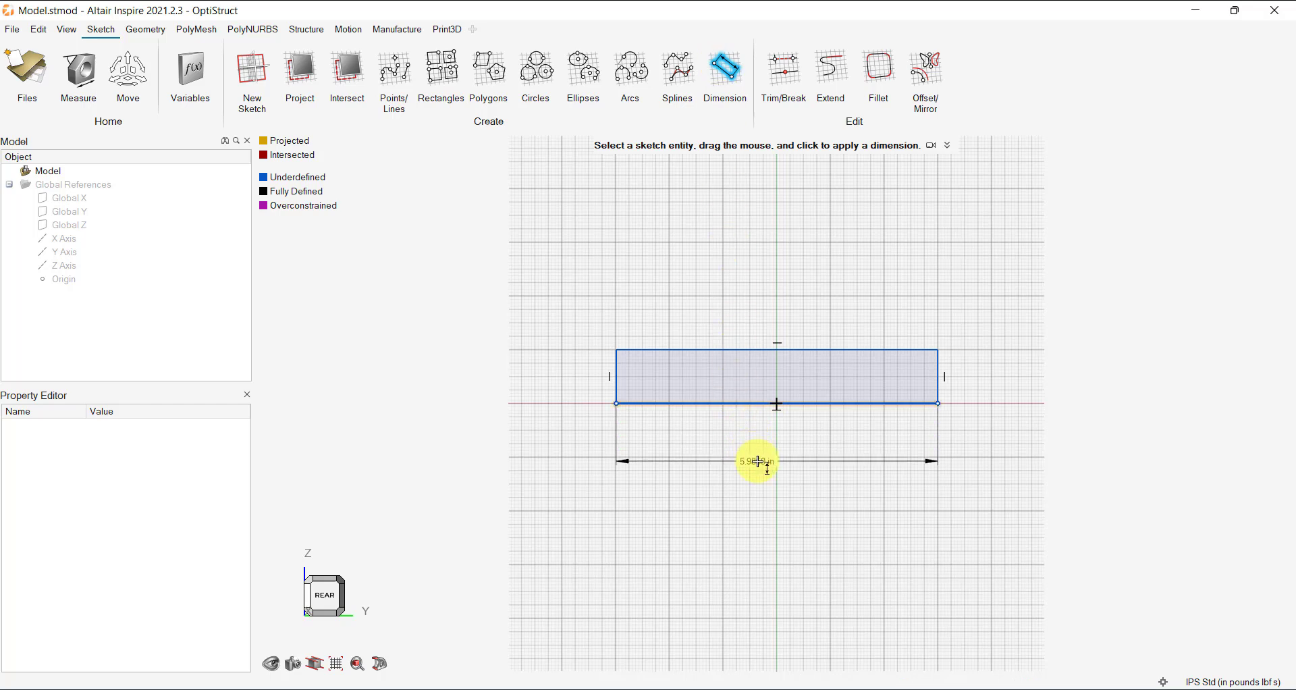
left_click(758, 462)
type("8")
key("Return")
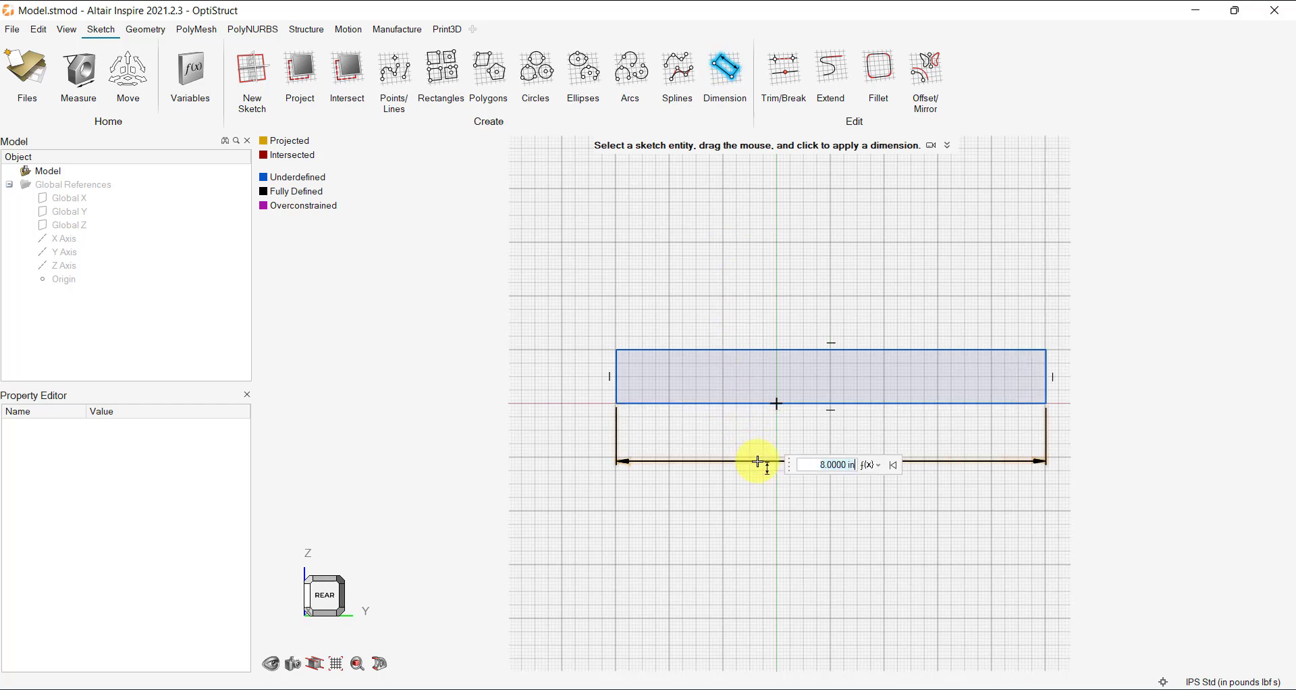
left_click(617, 383)
left_click(559, 380)
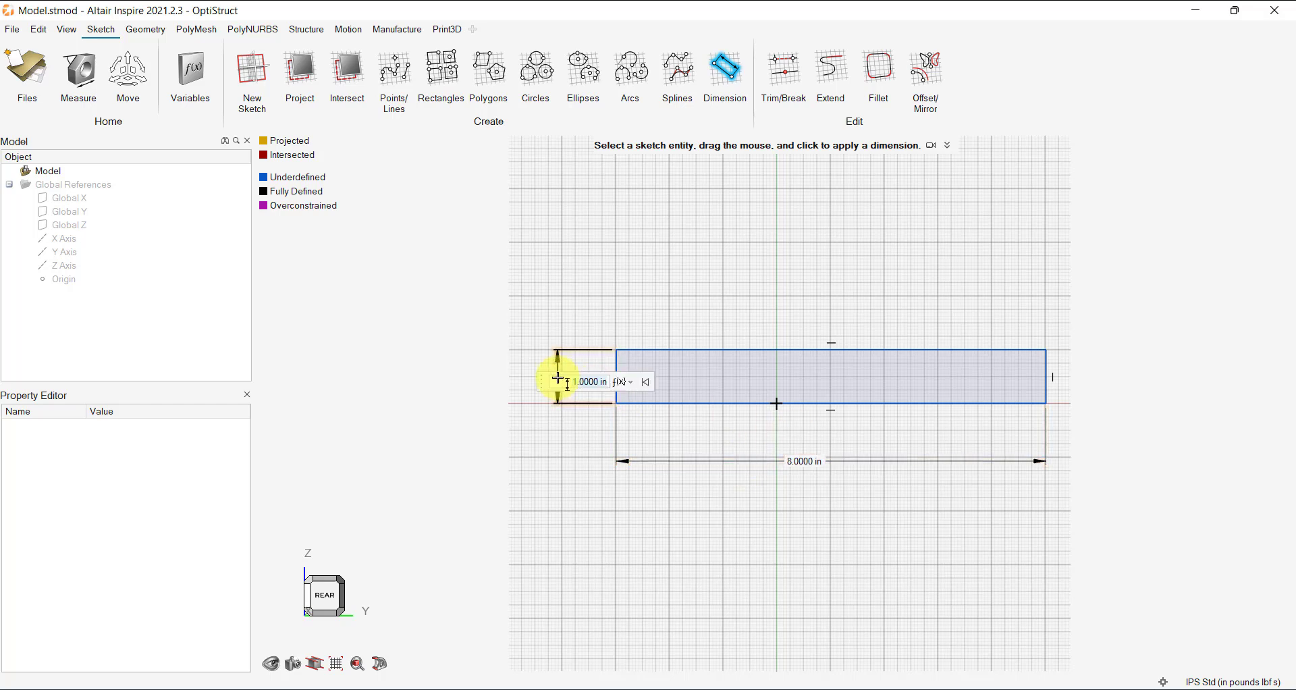
left_click(587, 295)
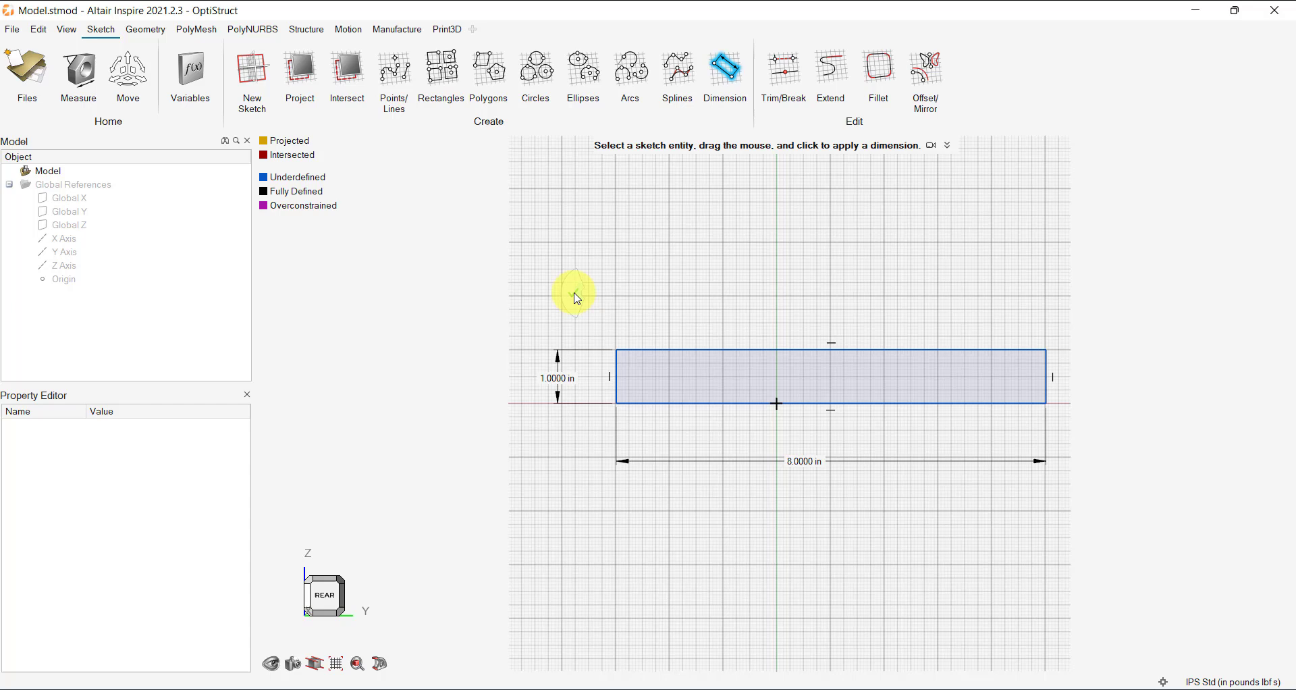
right_click(577, 298)
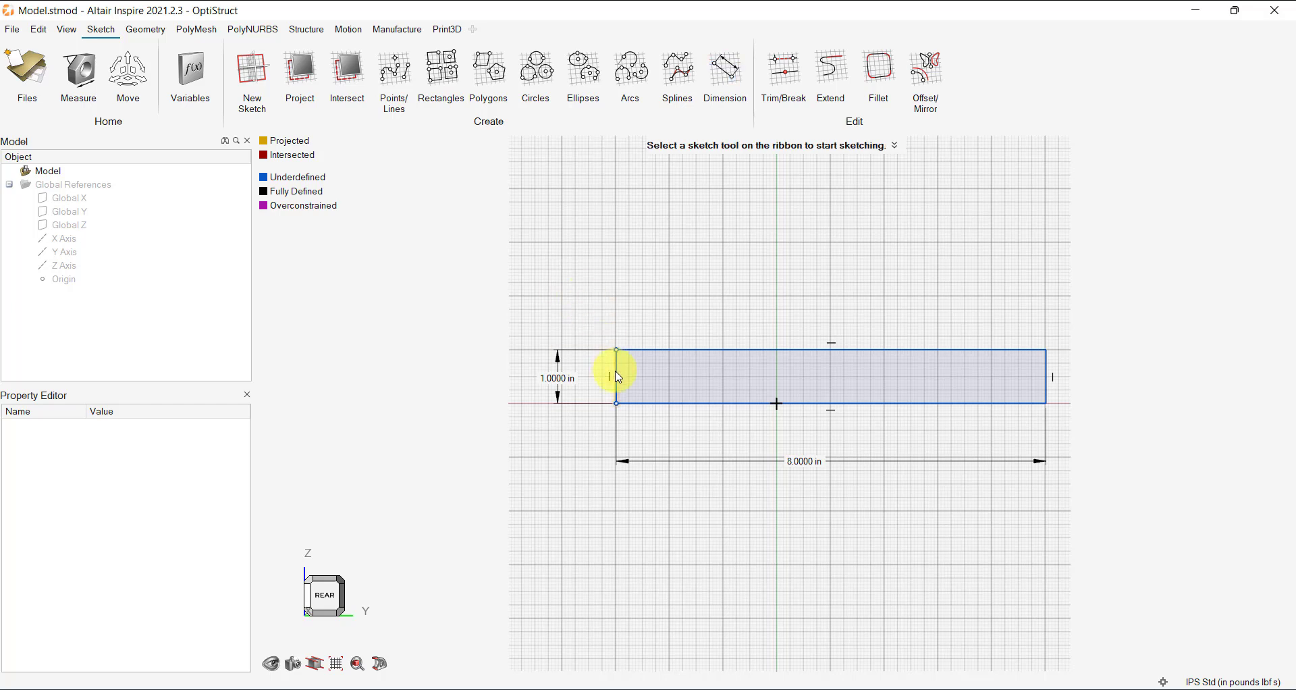
Fix the rectangle's left edge 4 in from the origin.
left_click(724, 73)
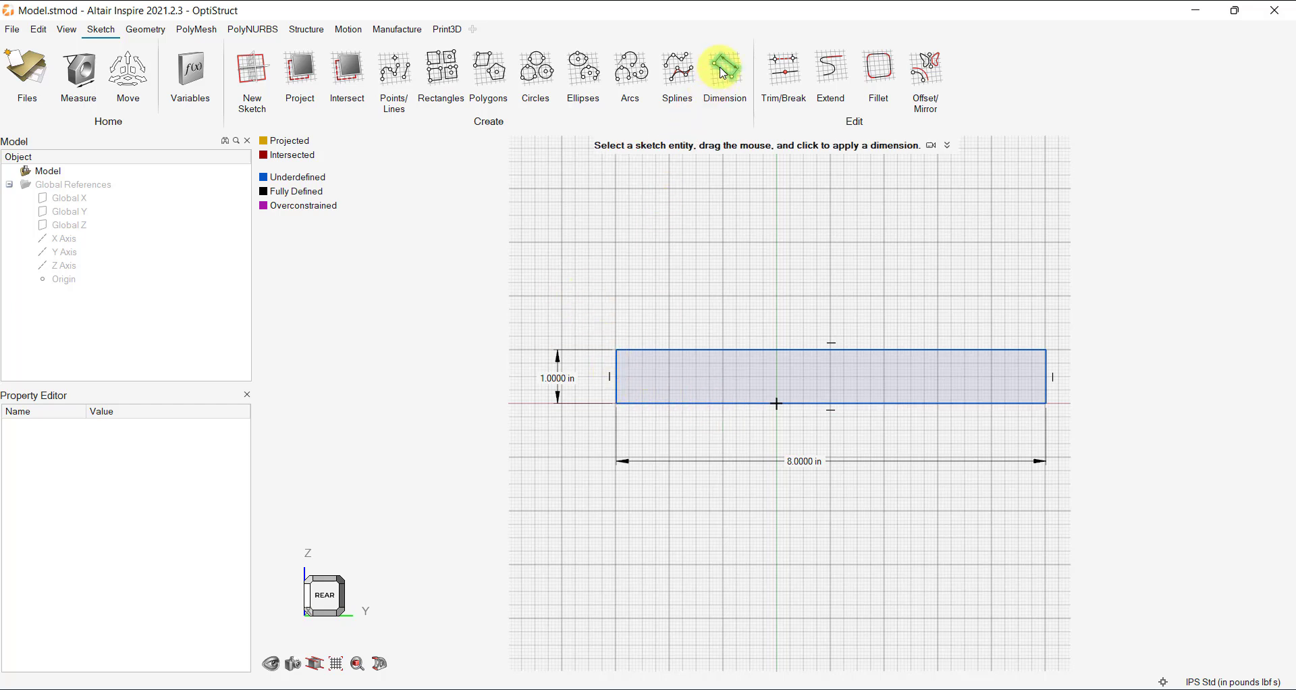
left_click_drag(616, 376, 715, 433)
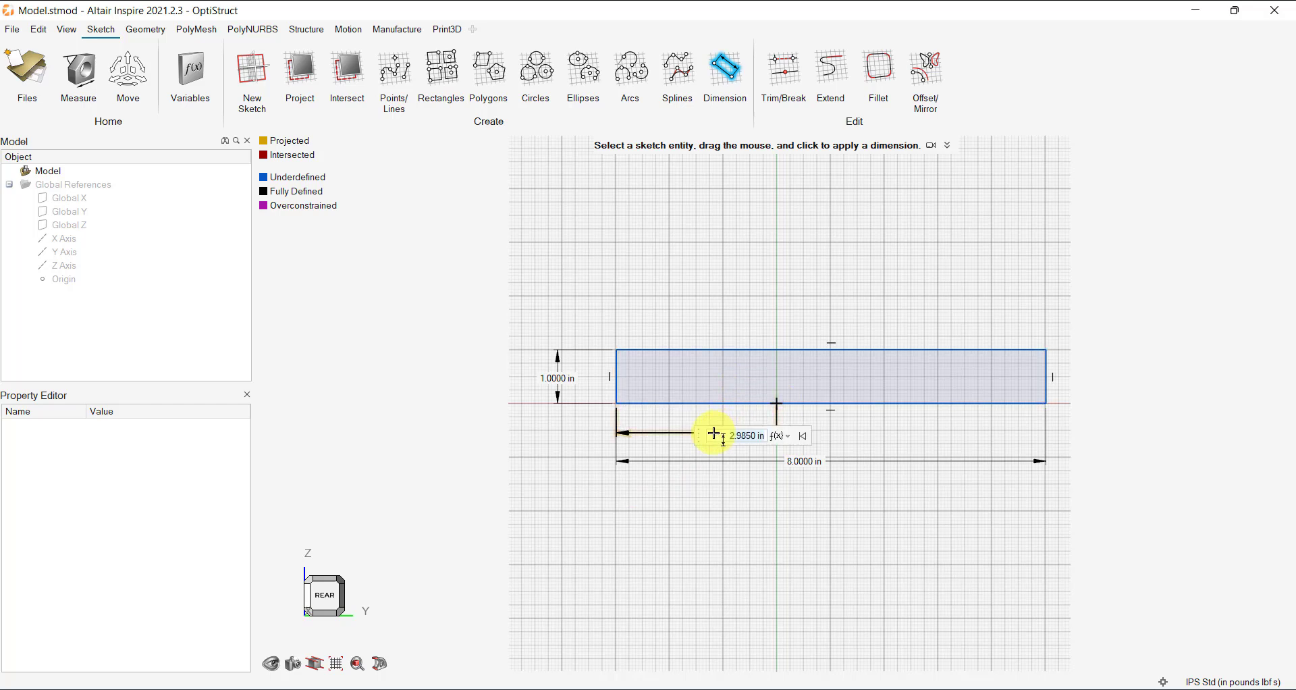
type("4")
key("Return")
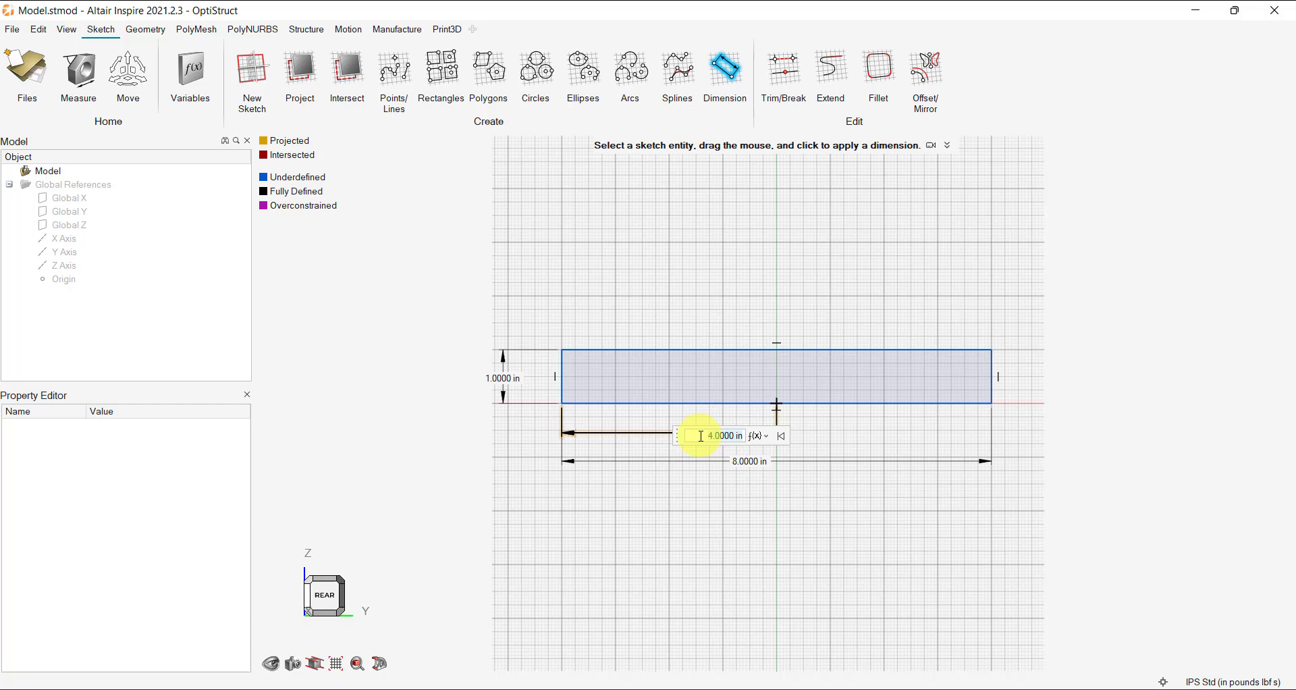
right_click(700, 503)
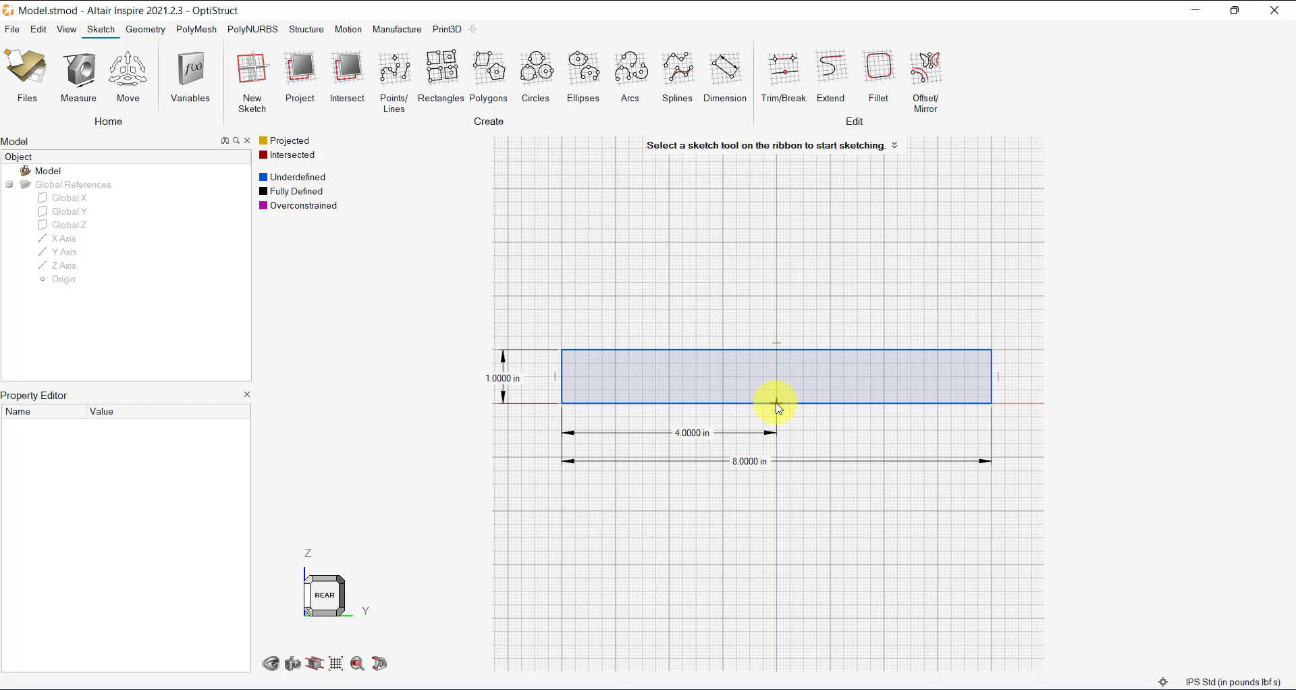
right_click(818, 407)
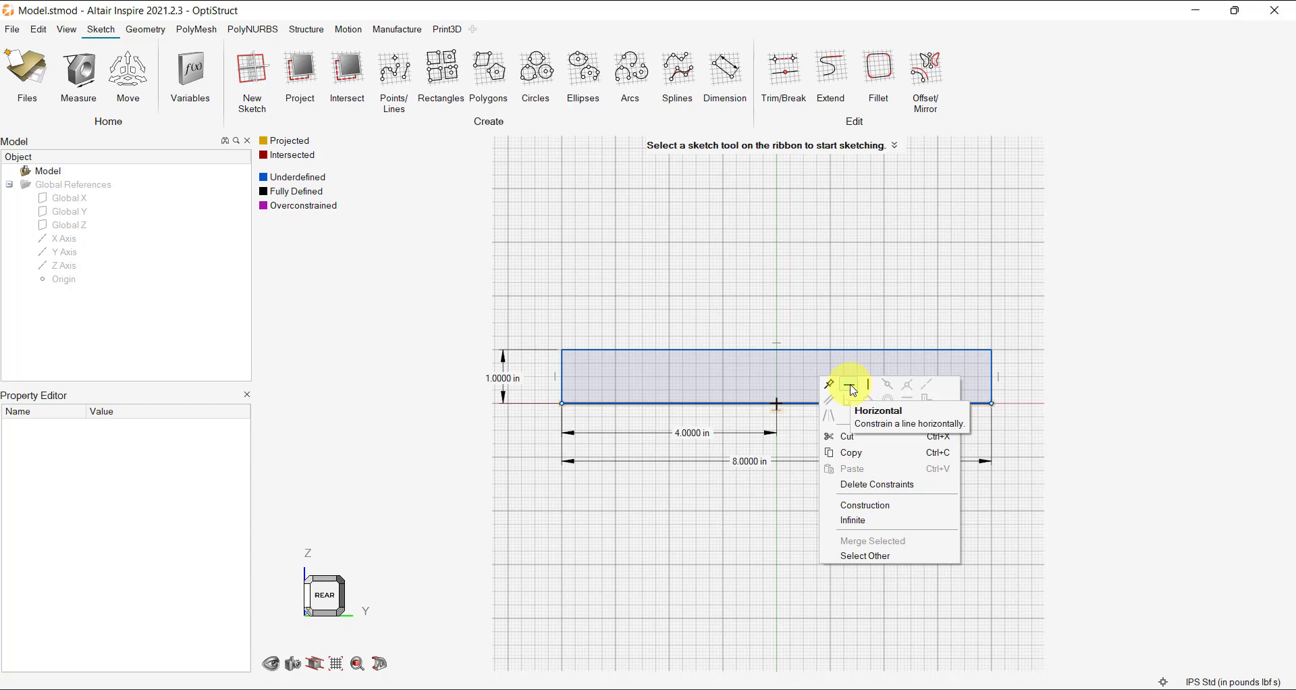
left_click(783, 524)
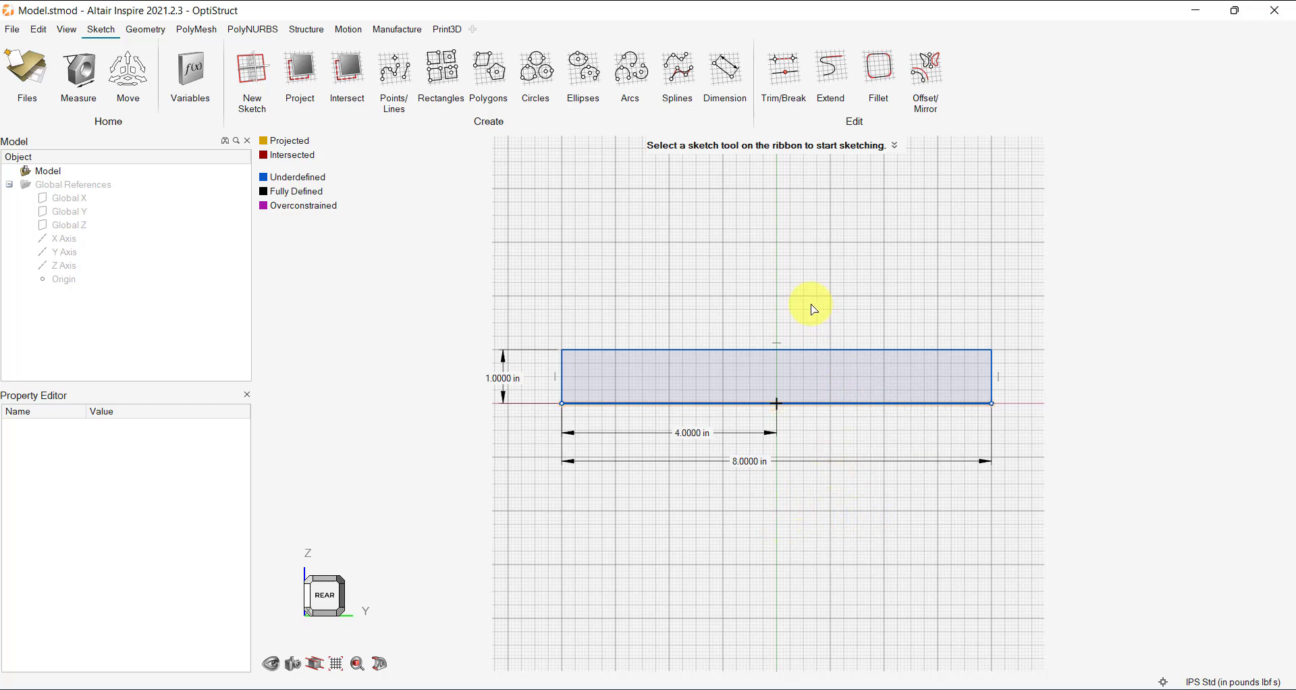
Draw a 2 in radius half-circle arc centred on the top-edge midpoint, ends on the top edge.
left_click(634, 74)
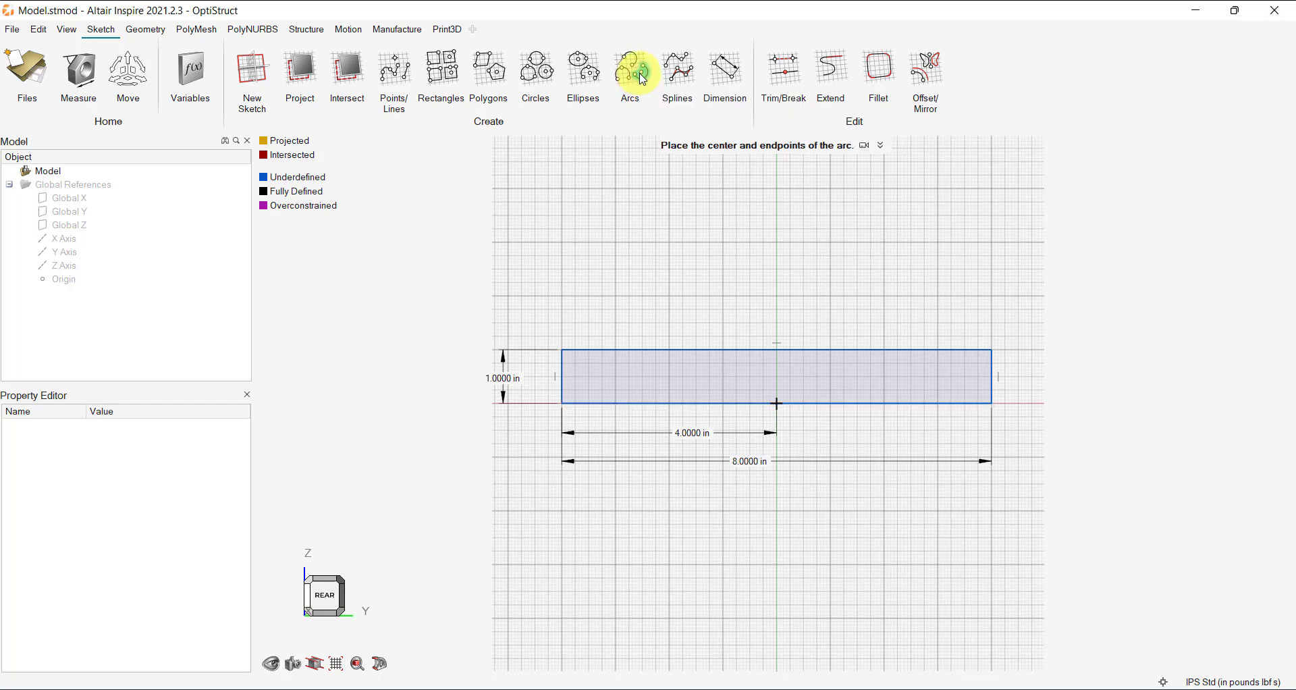
left_click(777, 350)
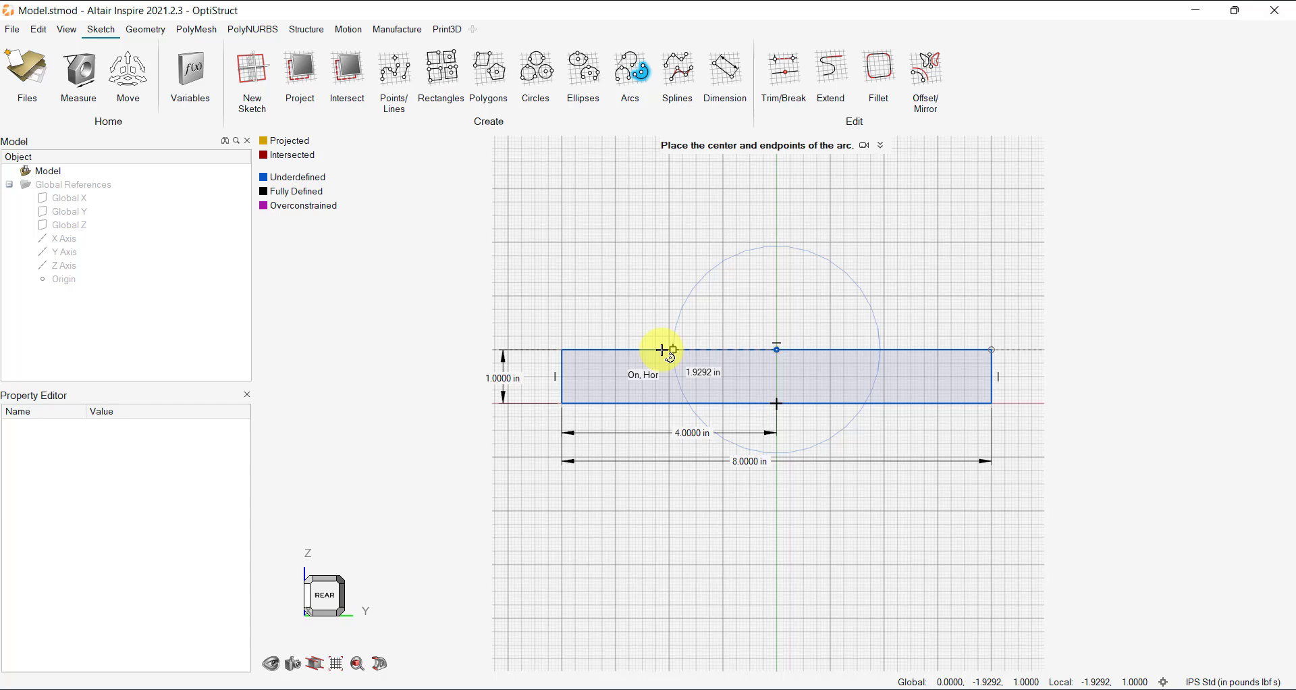
left_click(678, 350)
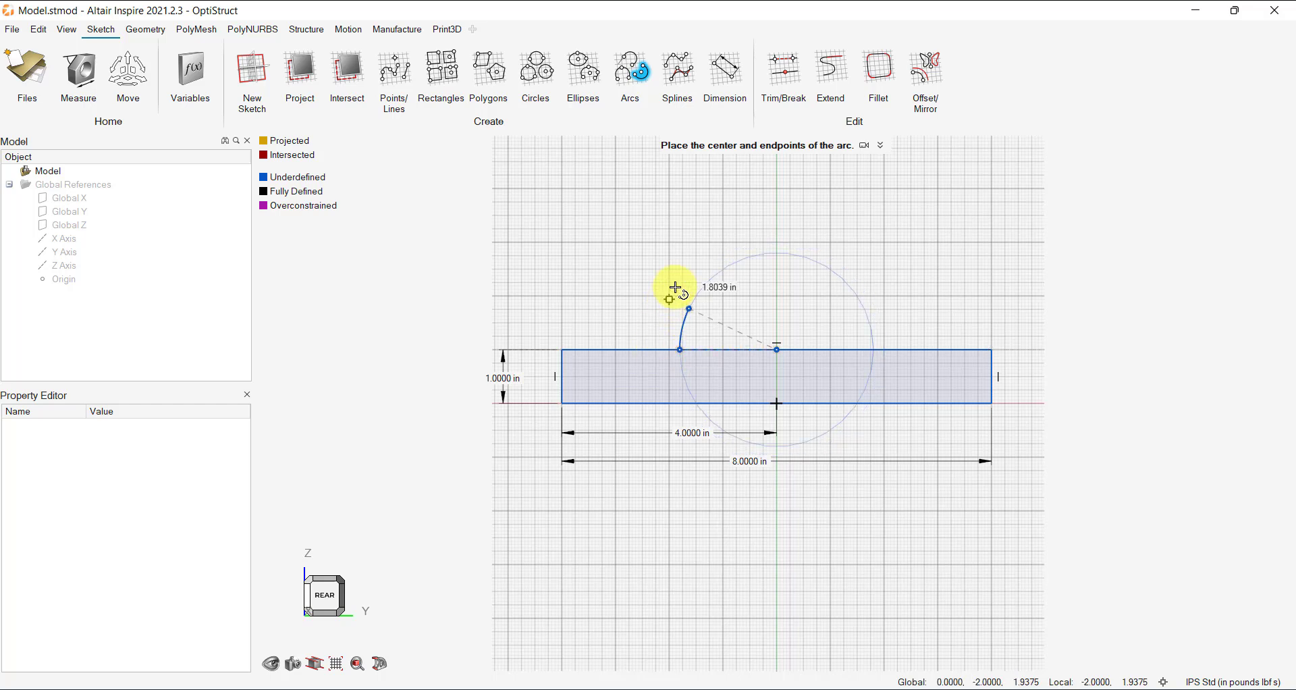
left_click(890, 351)
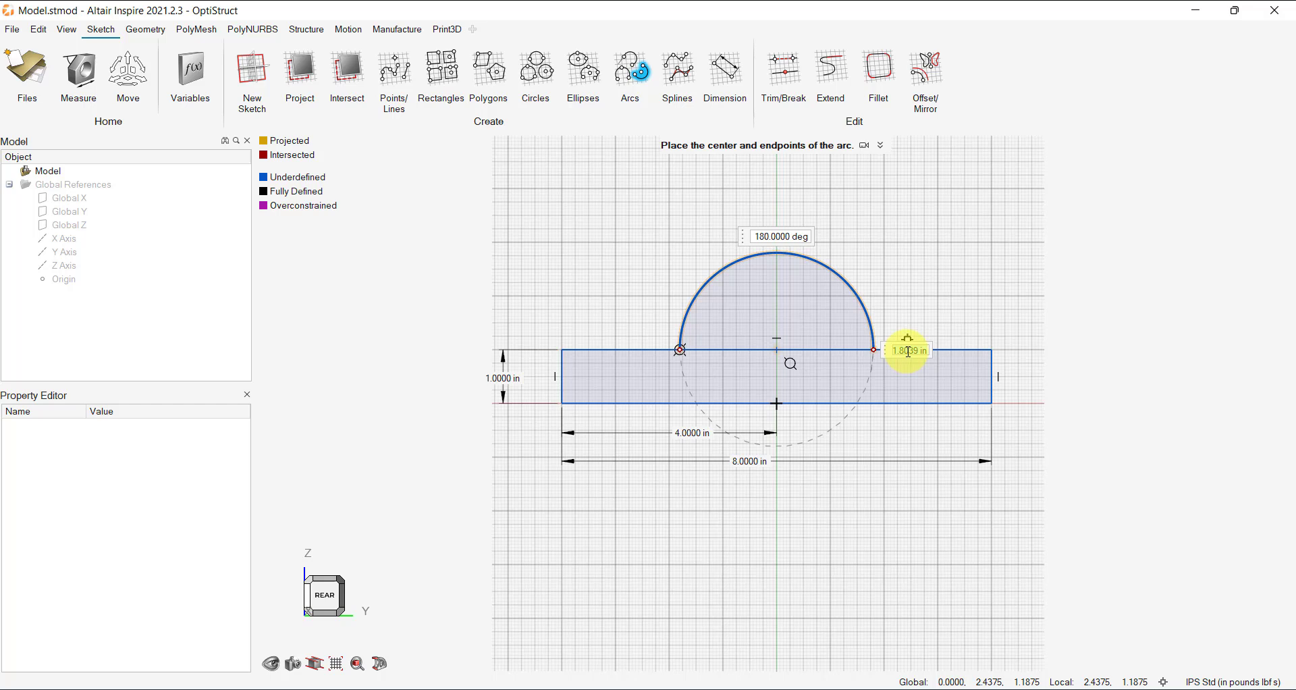
type("4")
key("Return")
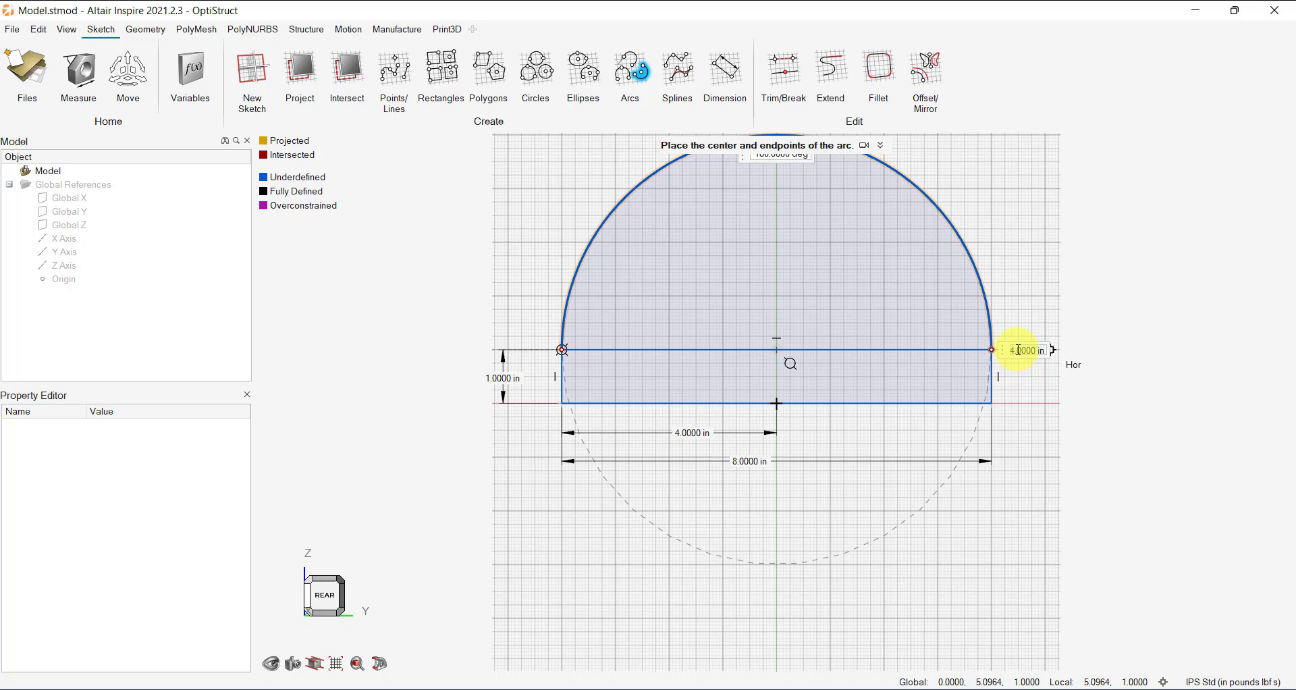
key("Return")
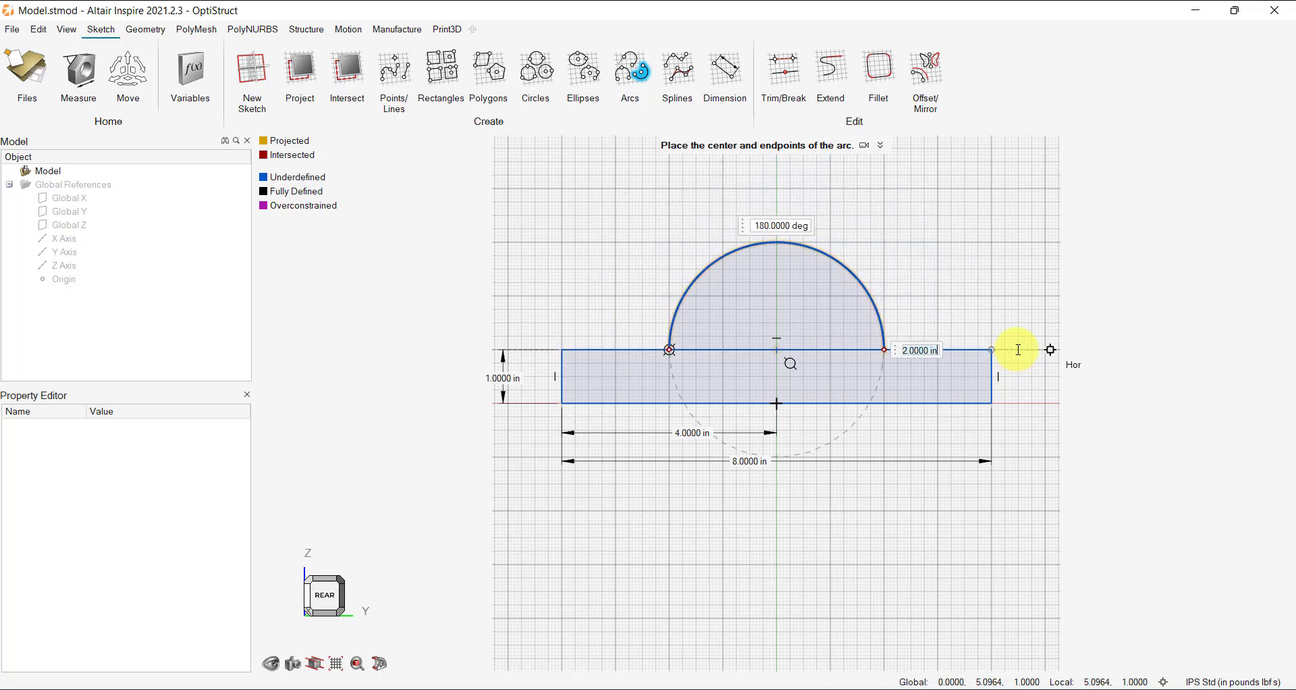
right_click(925, 275)
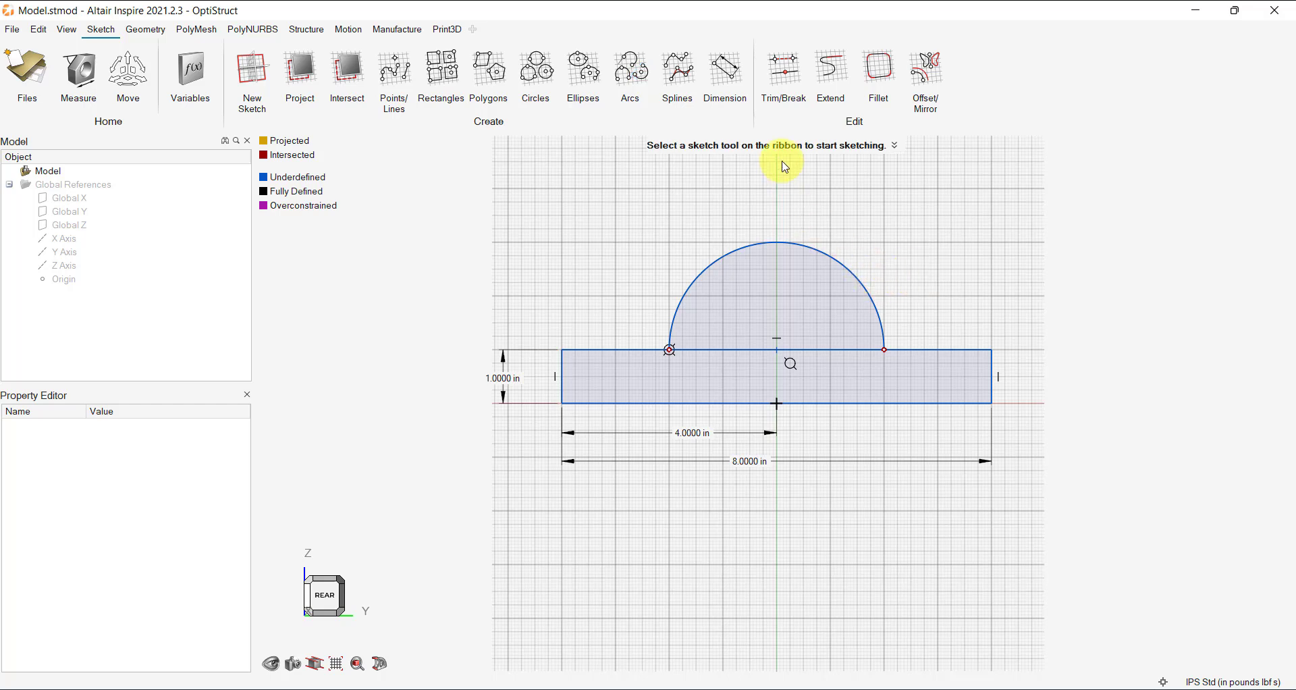
Trim away the top-edge segments lying under the arc.
left_click(783, 64)
left_click(732, 350)
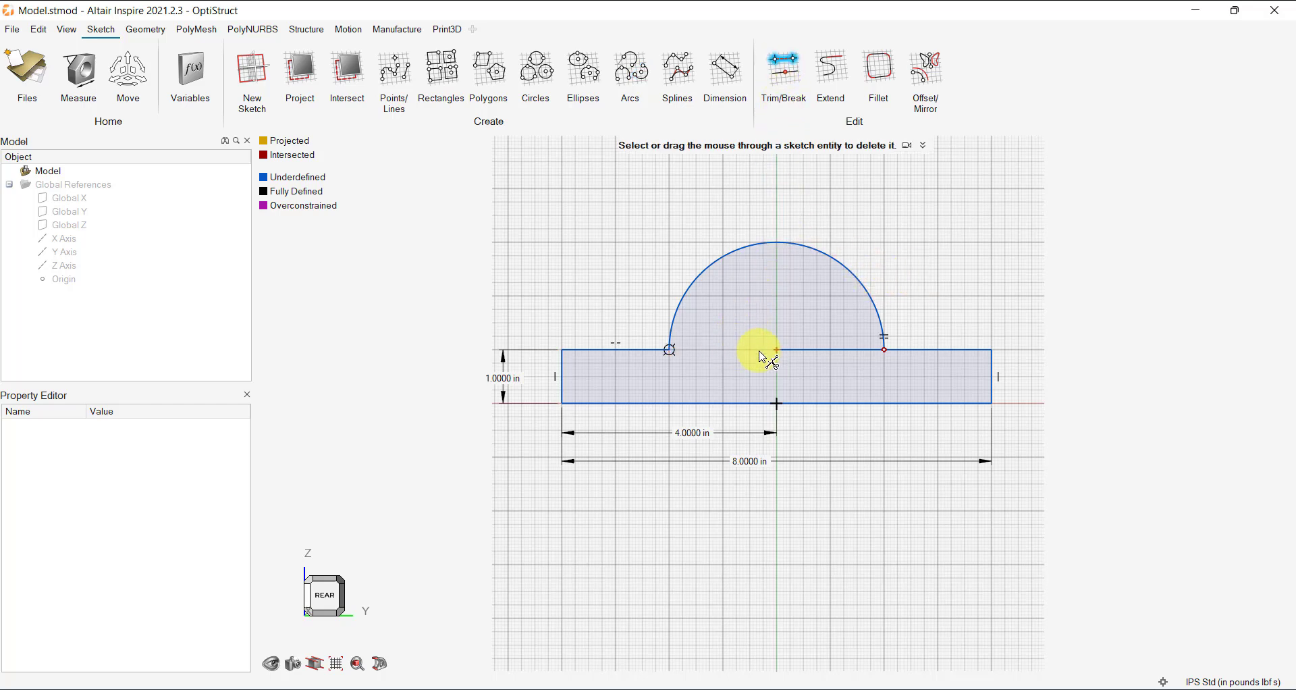
left_click(819, 350)
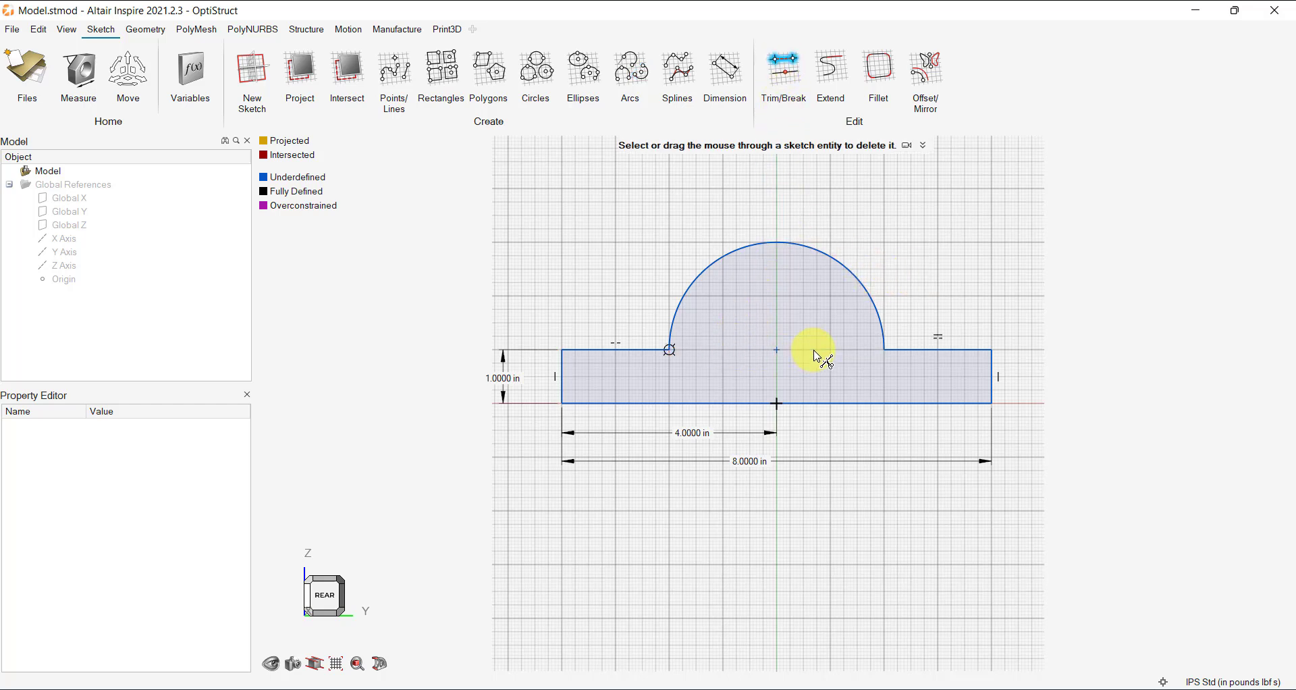
Round both arch-to-base corners with 0.5 in sketch fillets.
left_click(878, 68)
left_click(886, 350)
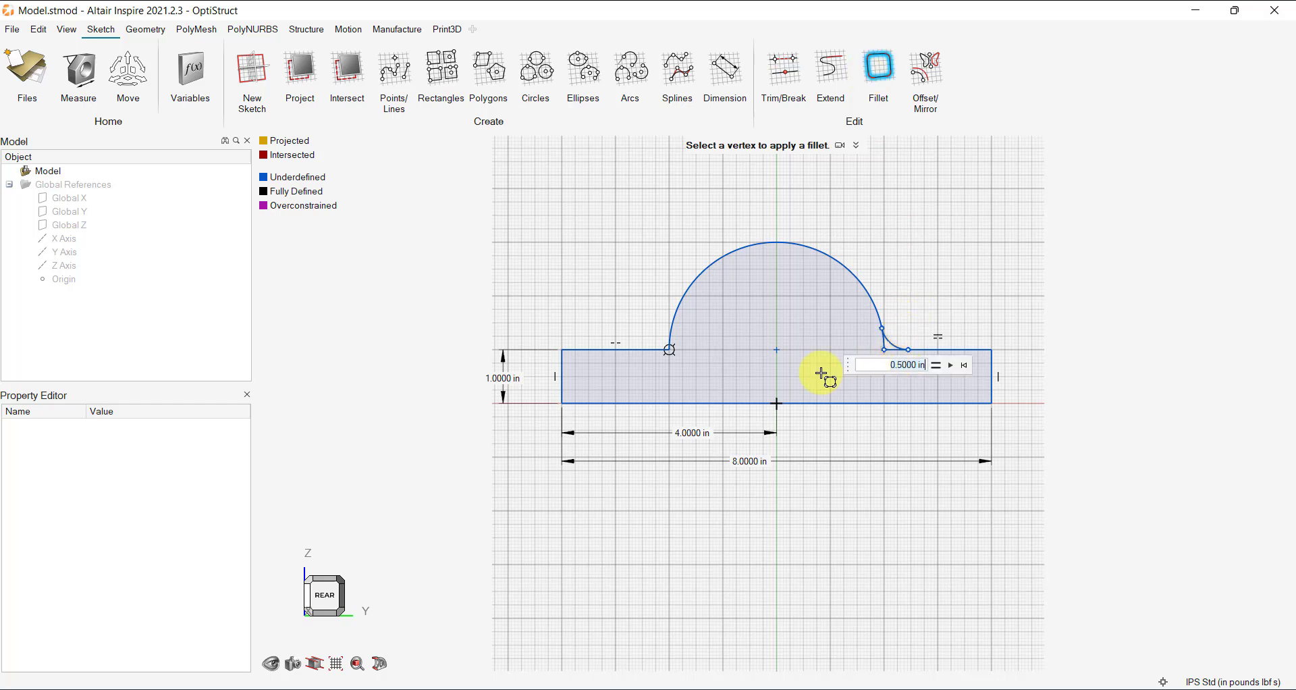
left_click(671, 350)
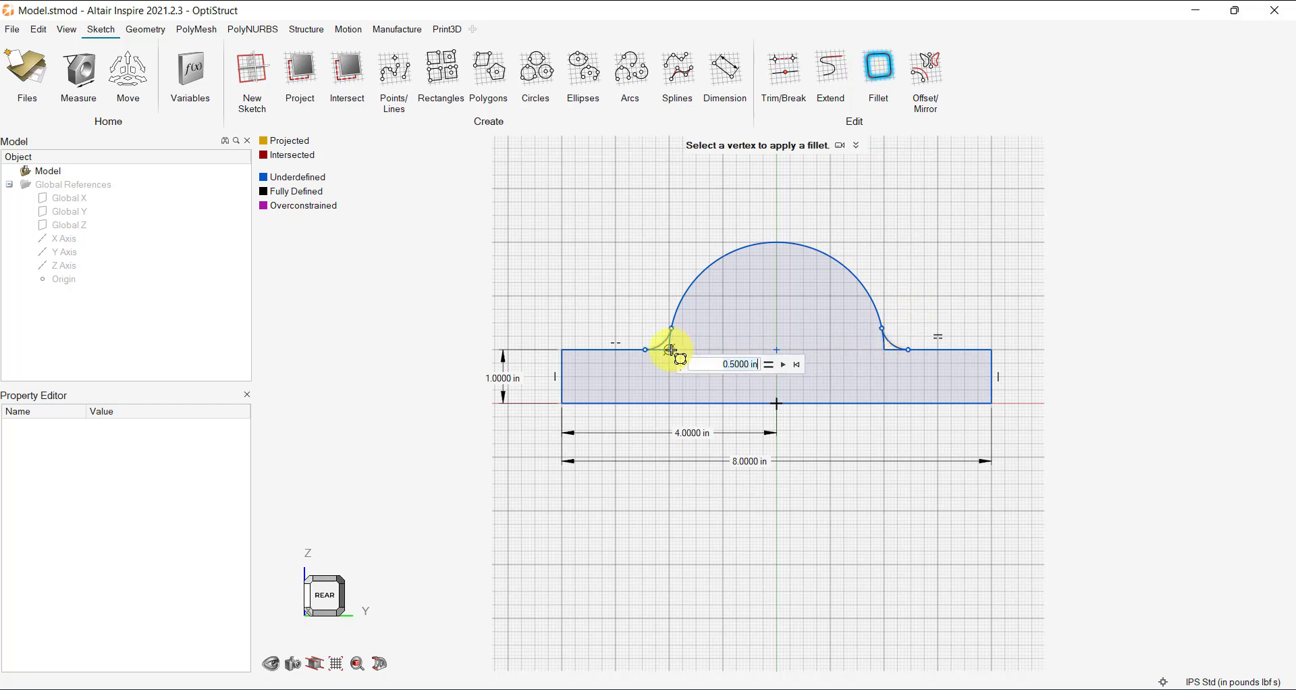
left_click(615, 260)
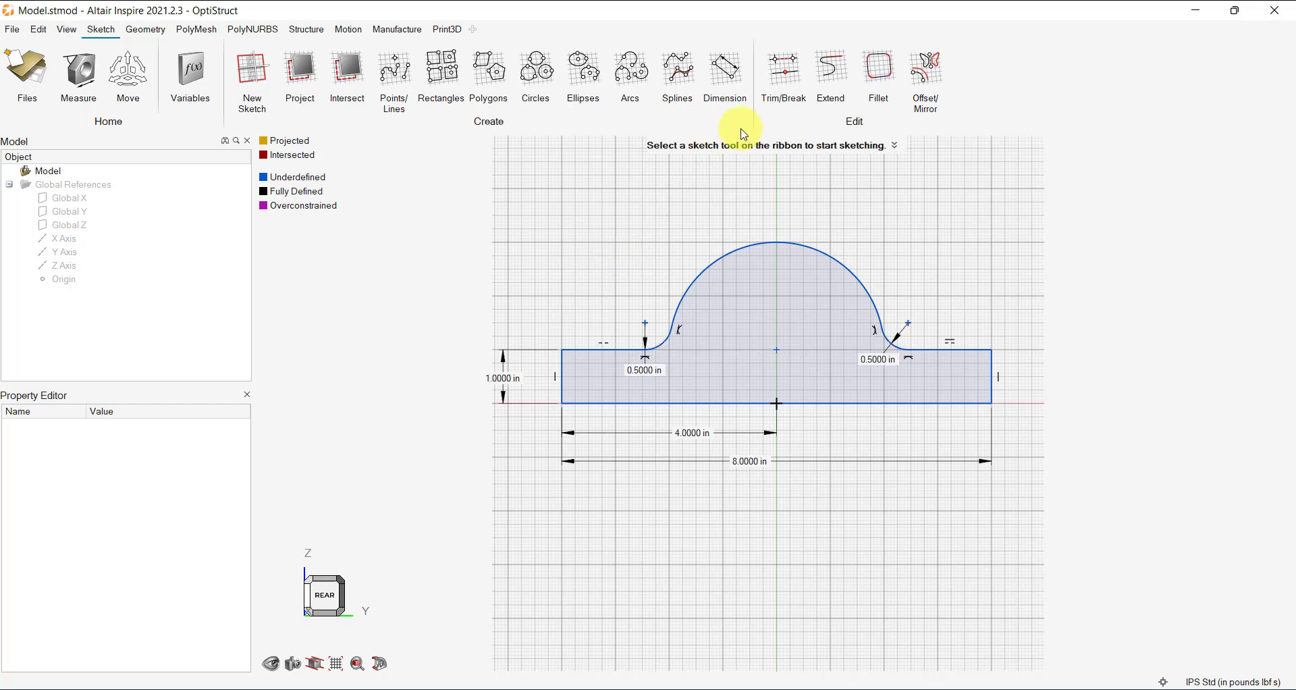
Draw a 1 in radius bore circle inside the arch.
left_click(539, 67)
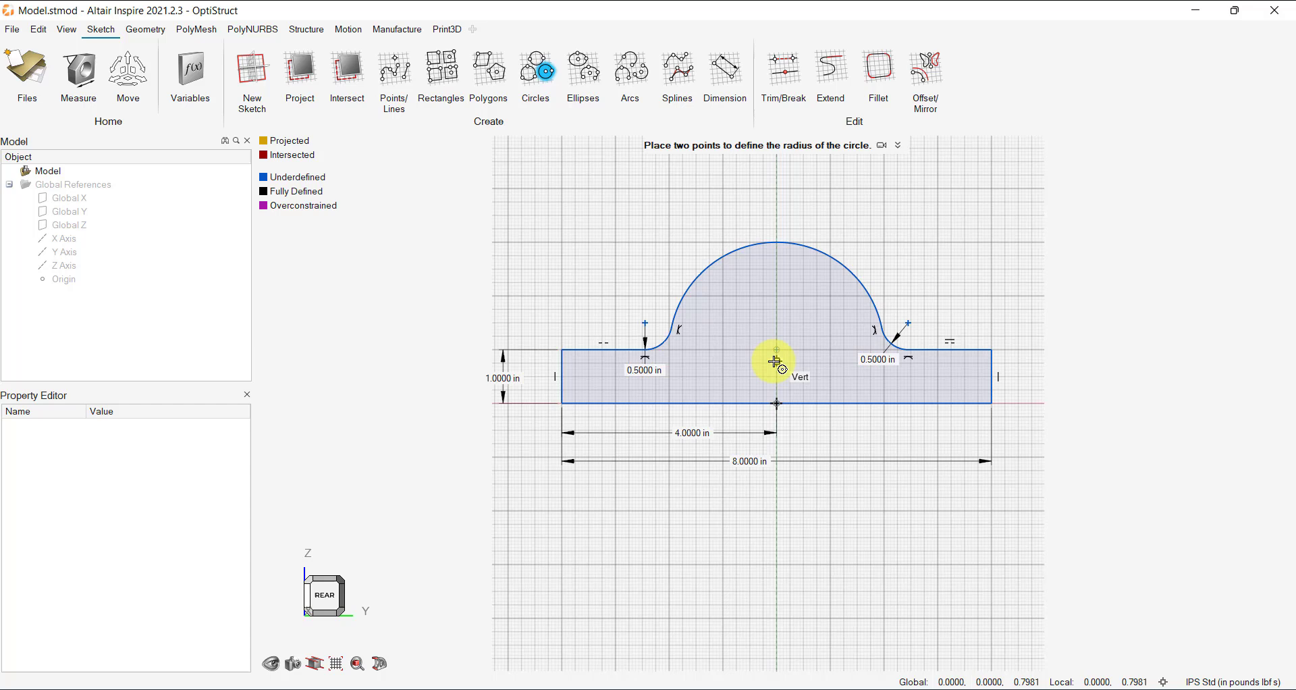
left_click(777, 324)
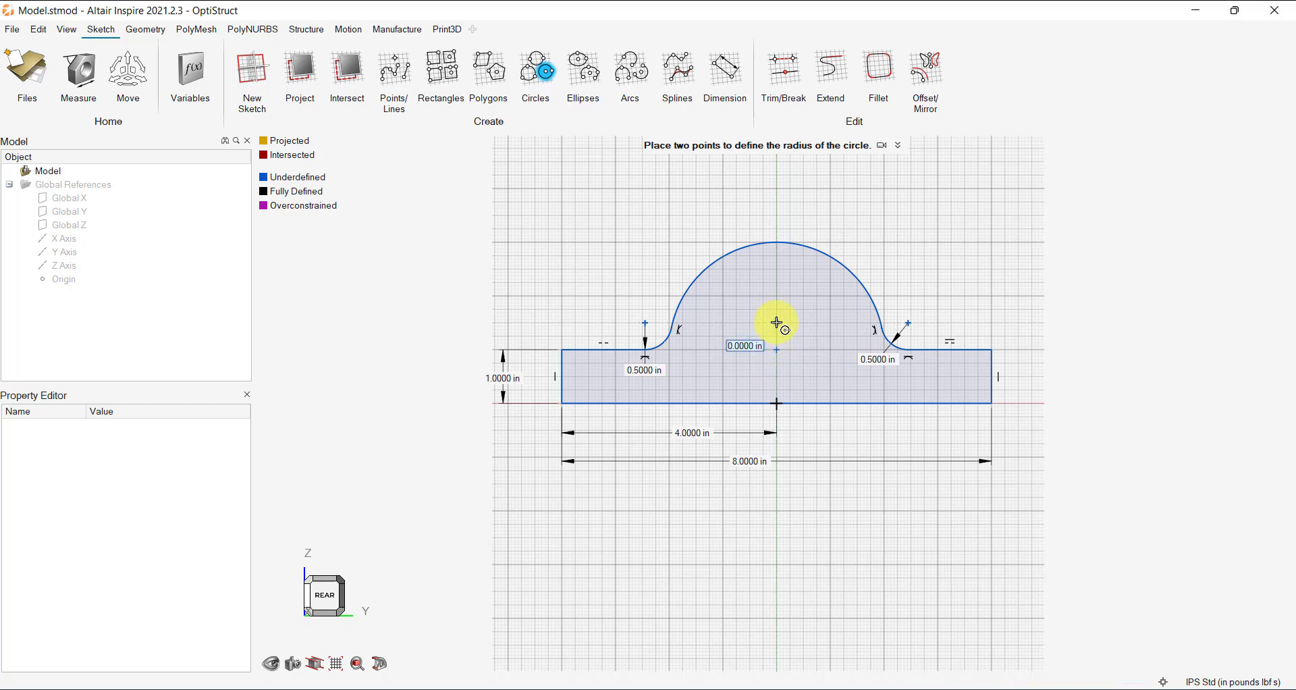
left_click(802, 298)
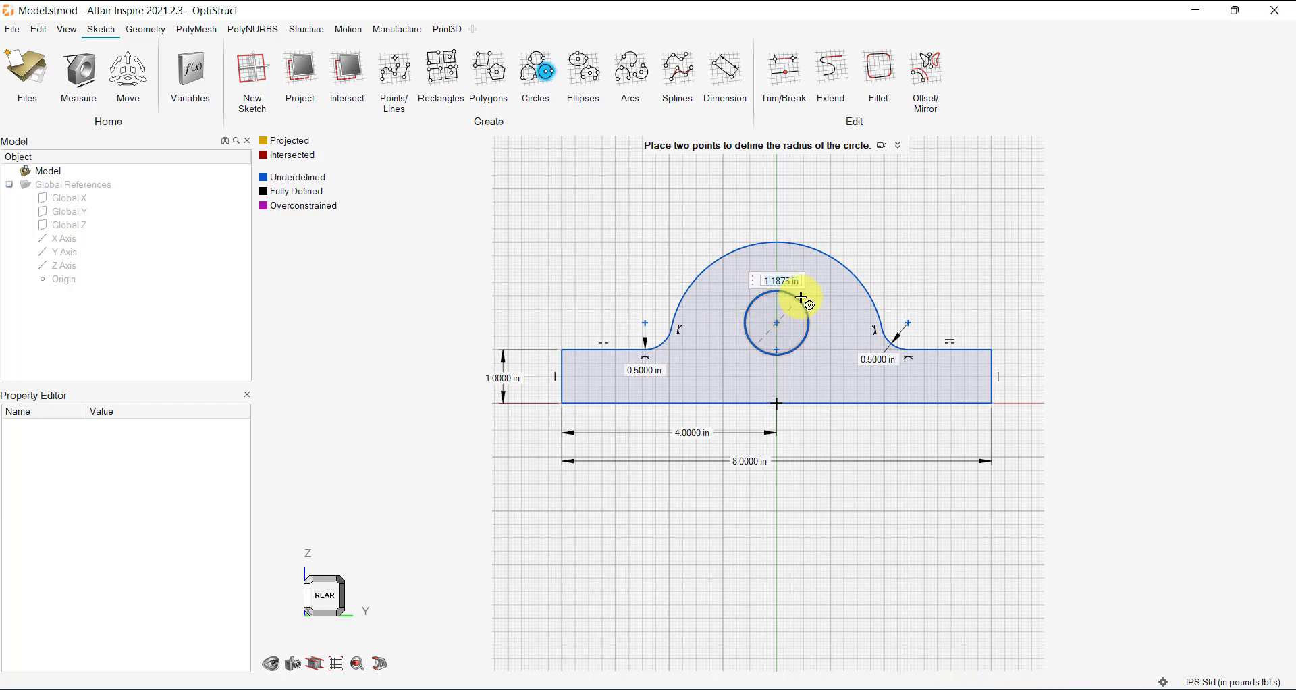
type("1")
key("Return")
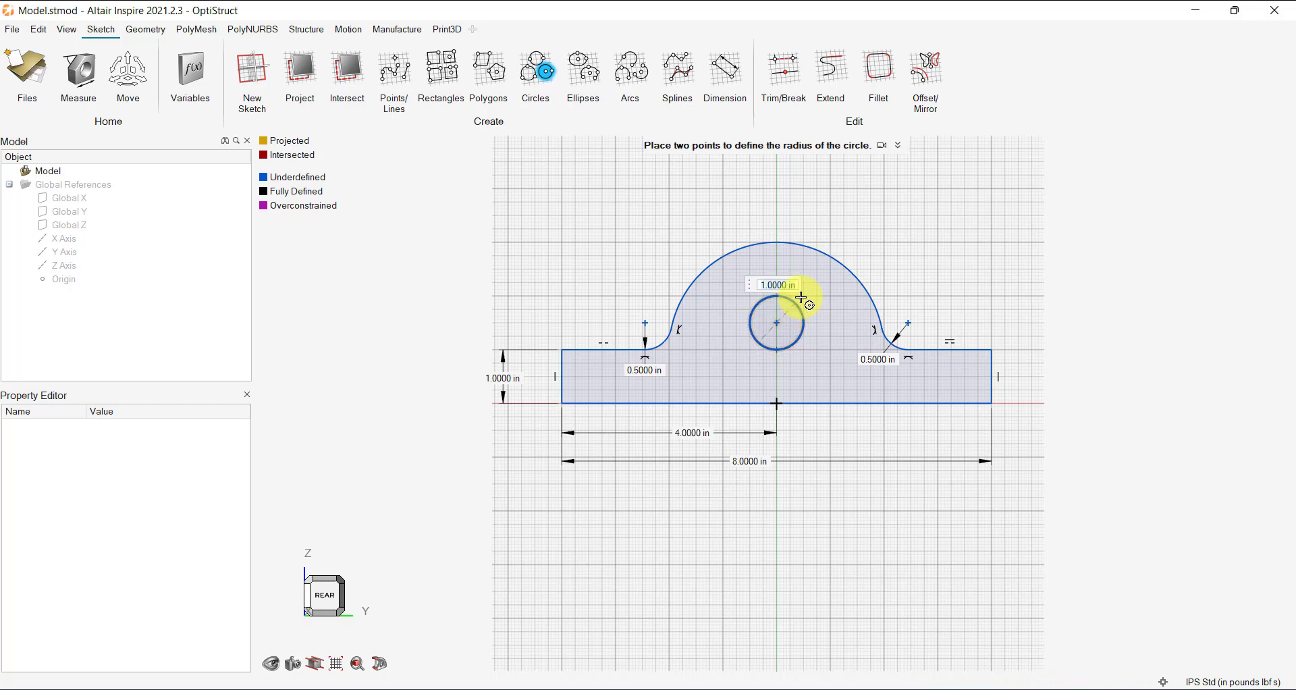
key("Escape")
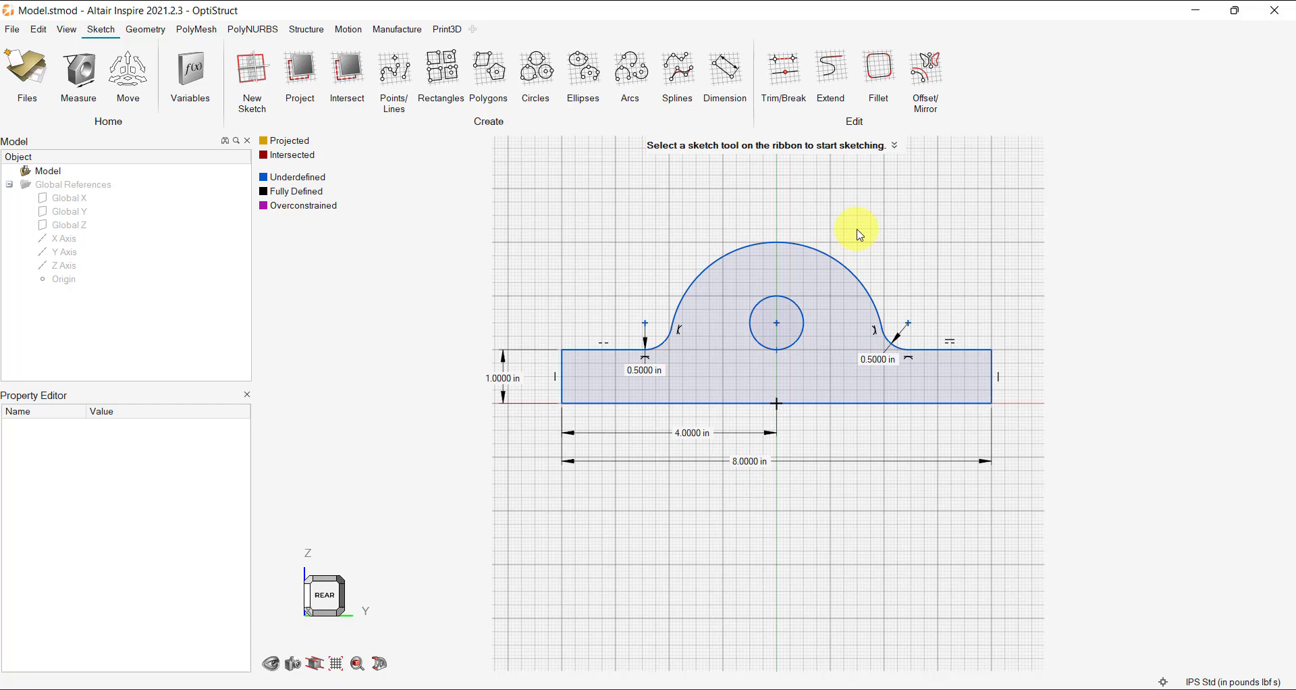
Make the bore circle concentric with the arch and close the sketch.
left_click(960, 353)
left_click(784, 354)
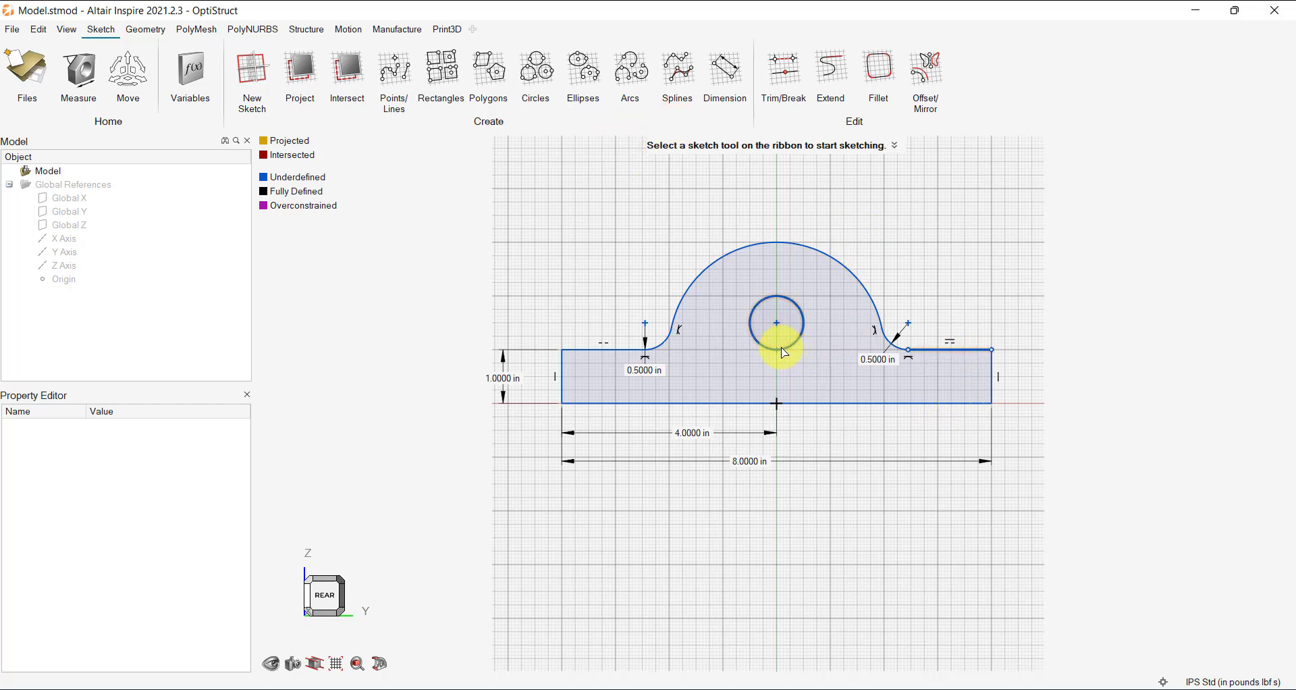
right_click(785, 352)
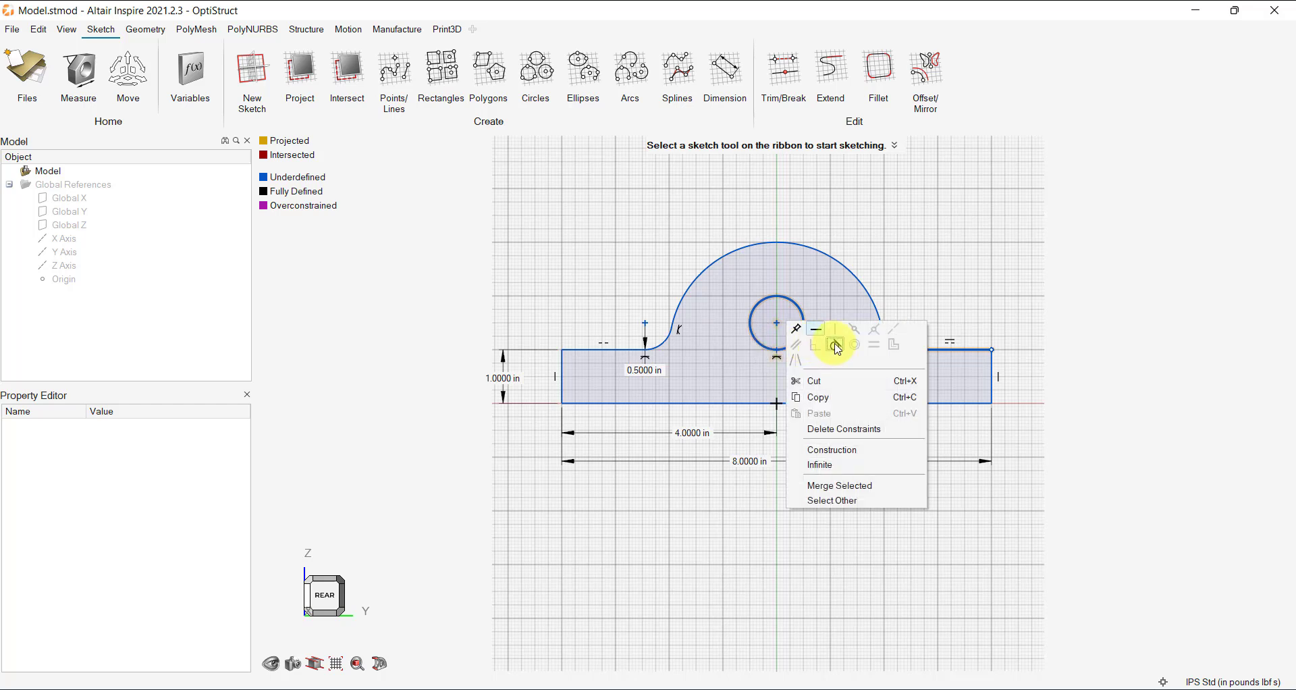
left_click(838, 349)
right_click_drag(900, 243, 882, 246)
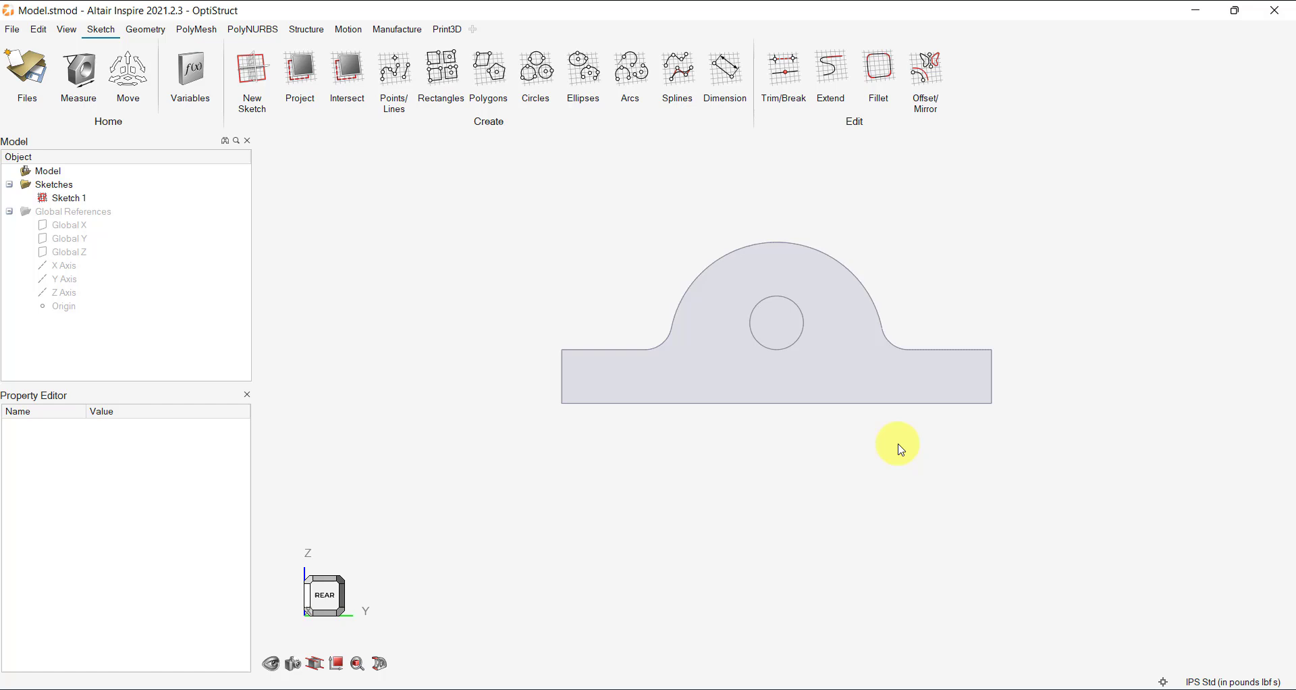
Extrude the housing profile 2 in into a solid part and view it isometrically.
scroll(892, 440, "down", 1)
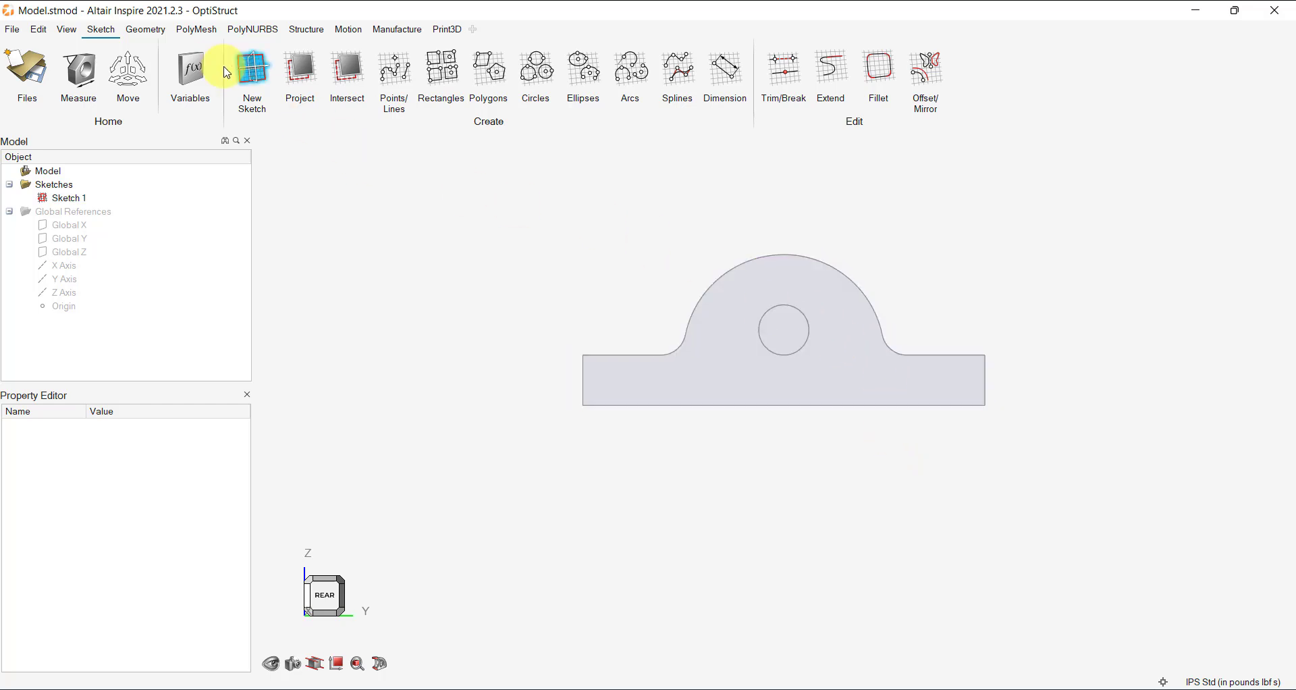
left_click(146, 29)
left_click(304, 75)
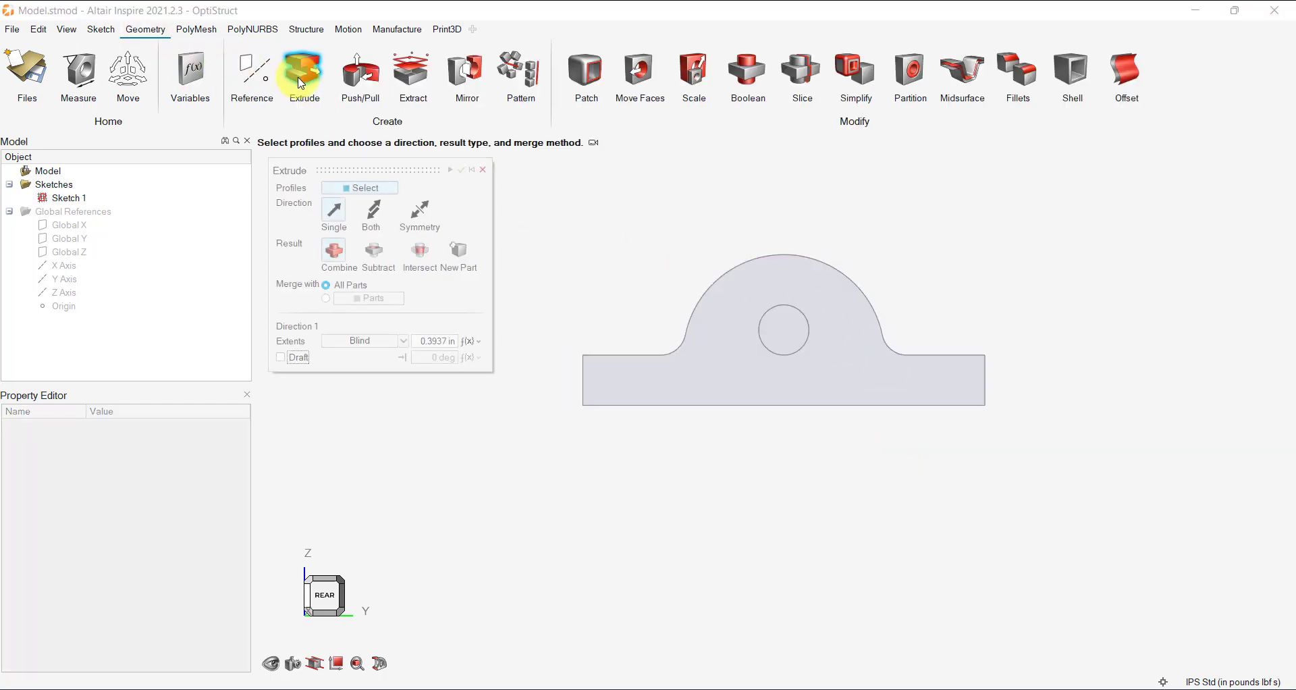
left_click(718, 335)
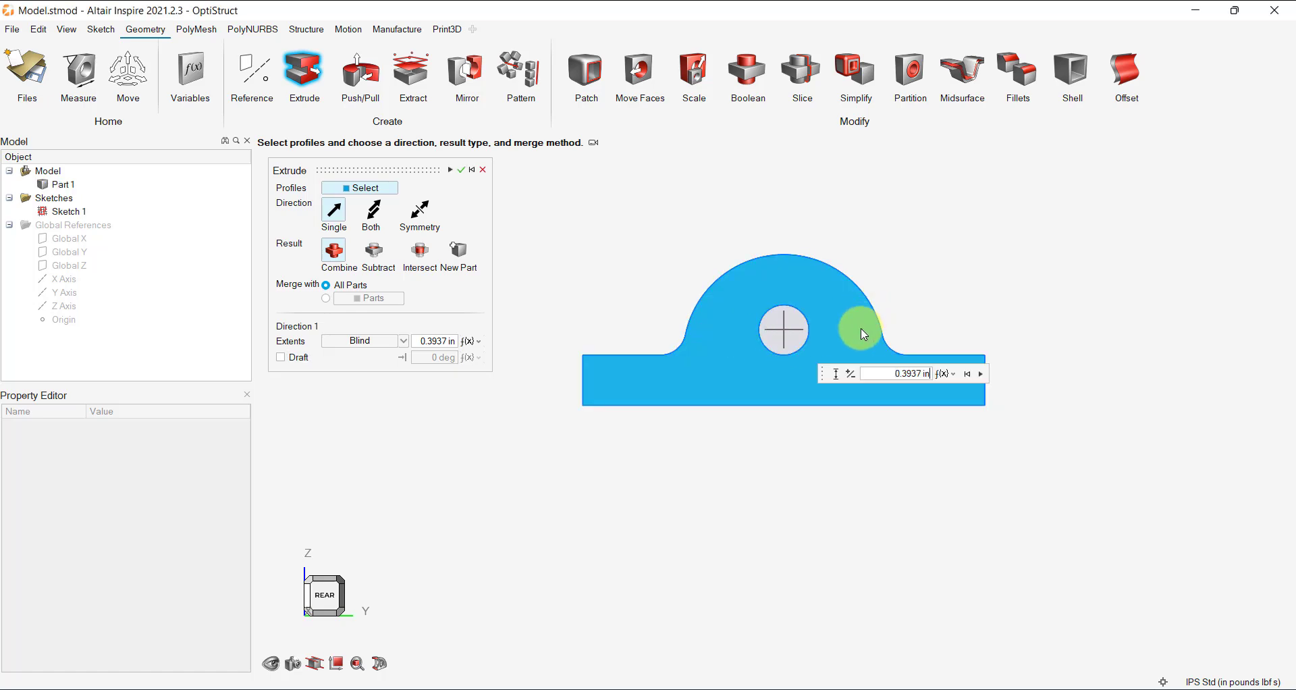
right_click_drag(911, 263, 905, 339)
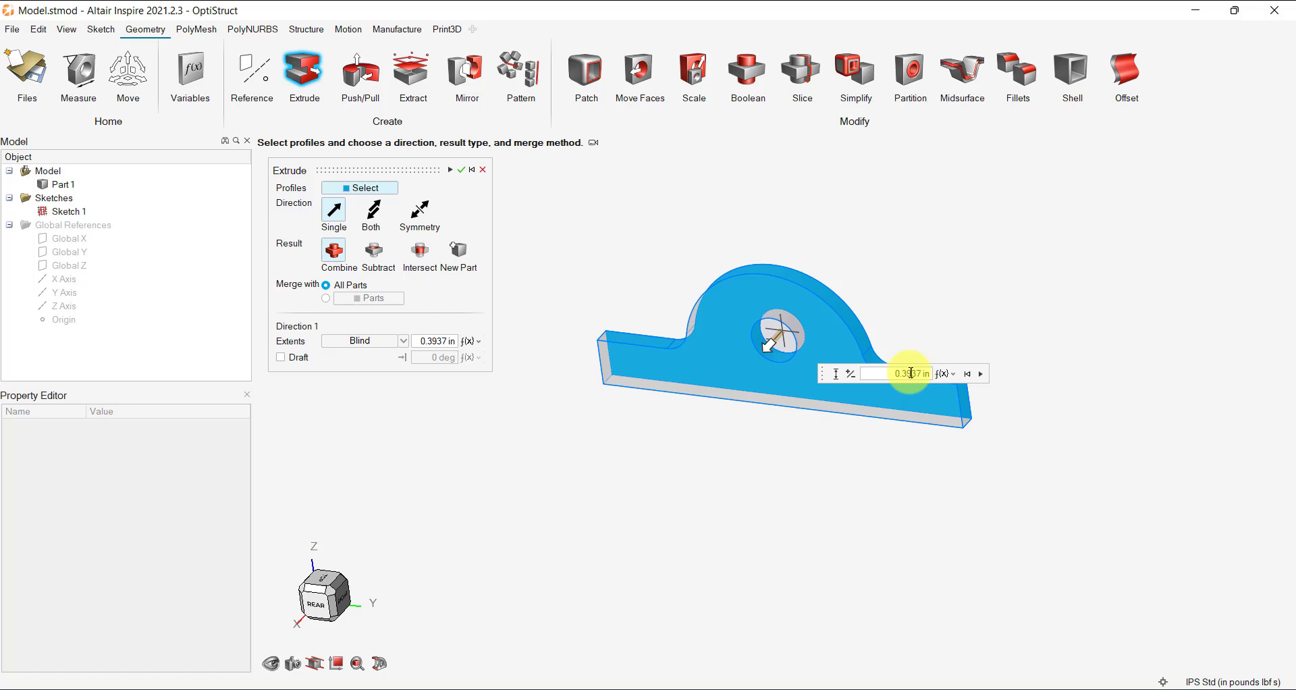
type("2")
key("Return")
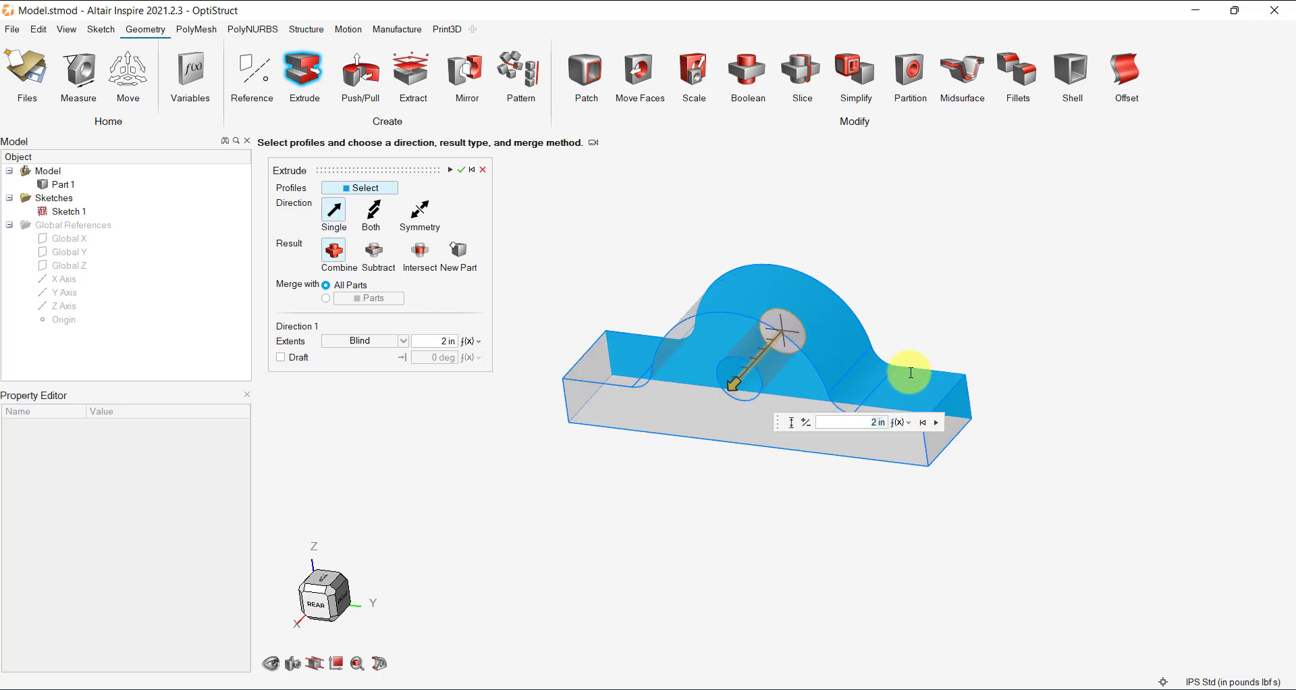
left_click(461, 169)
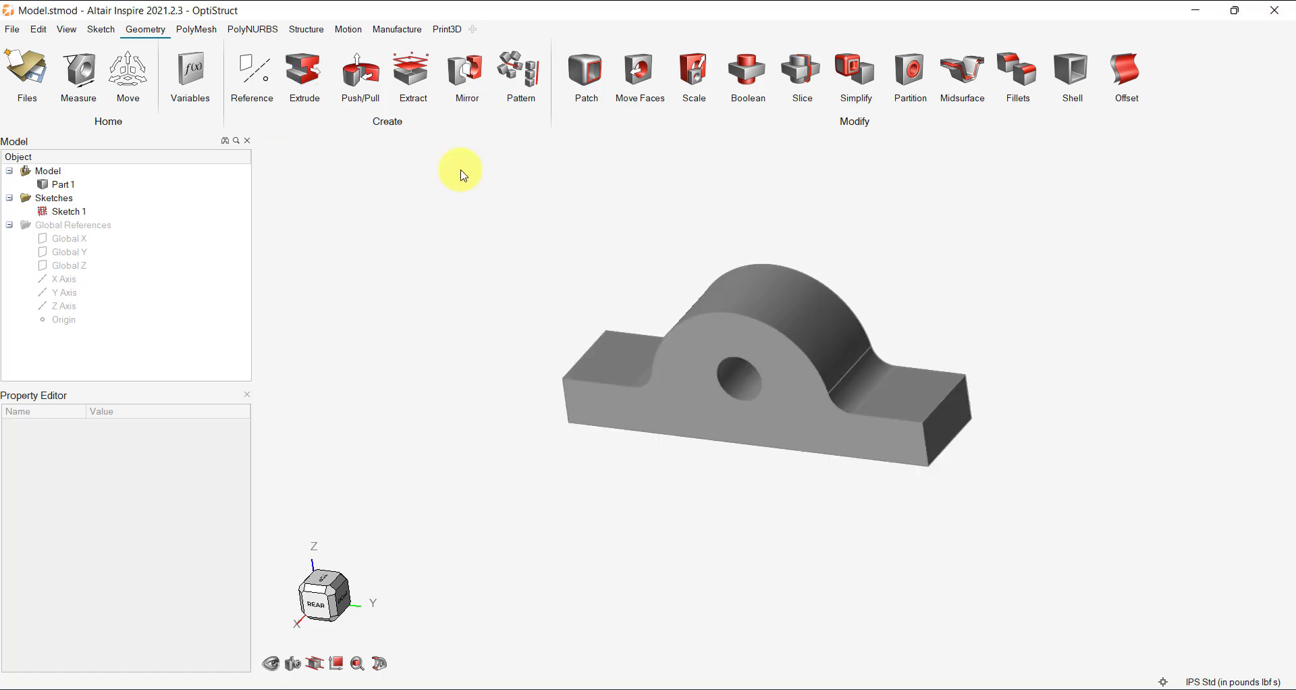
left_click(329, 592)
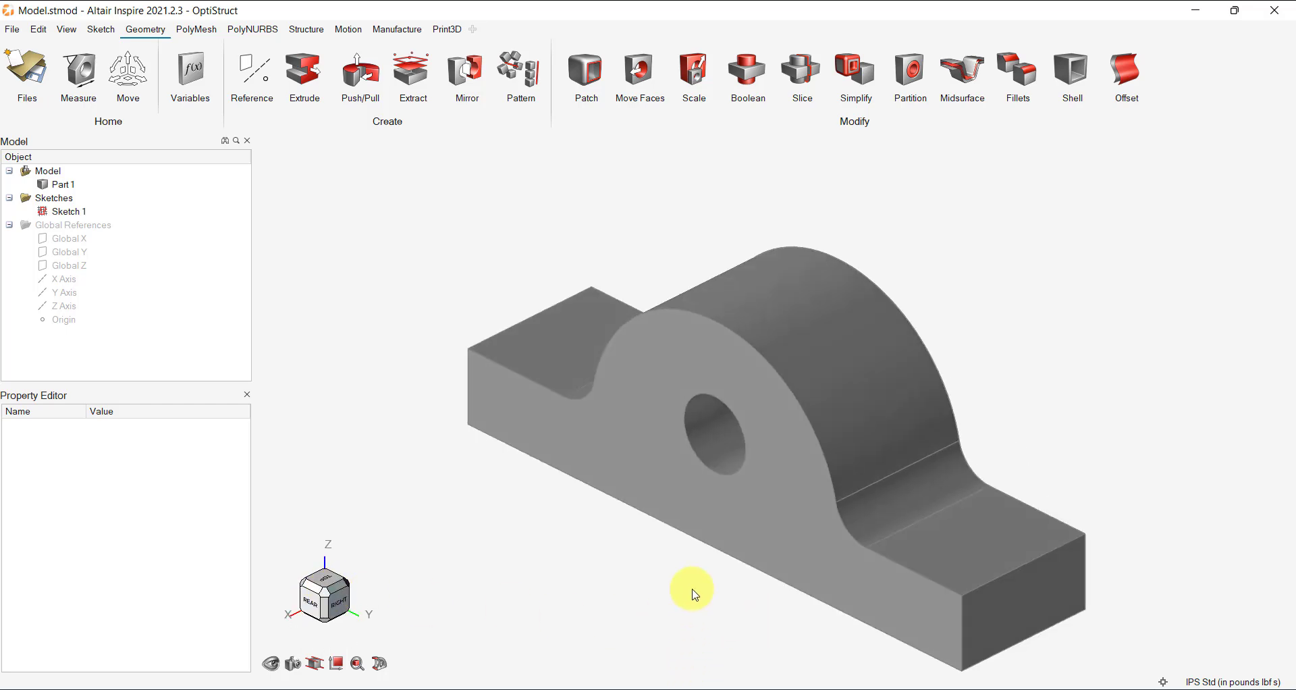
Fillet the front and rear arch edge chains and both flange end edges at 0.11811 in.
left_click(1028, 77)
left_click(724, 329)
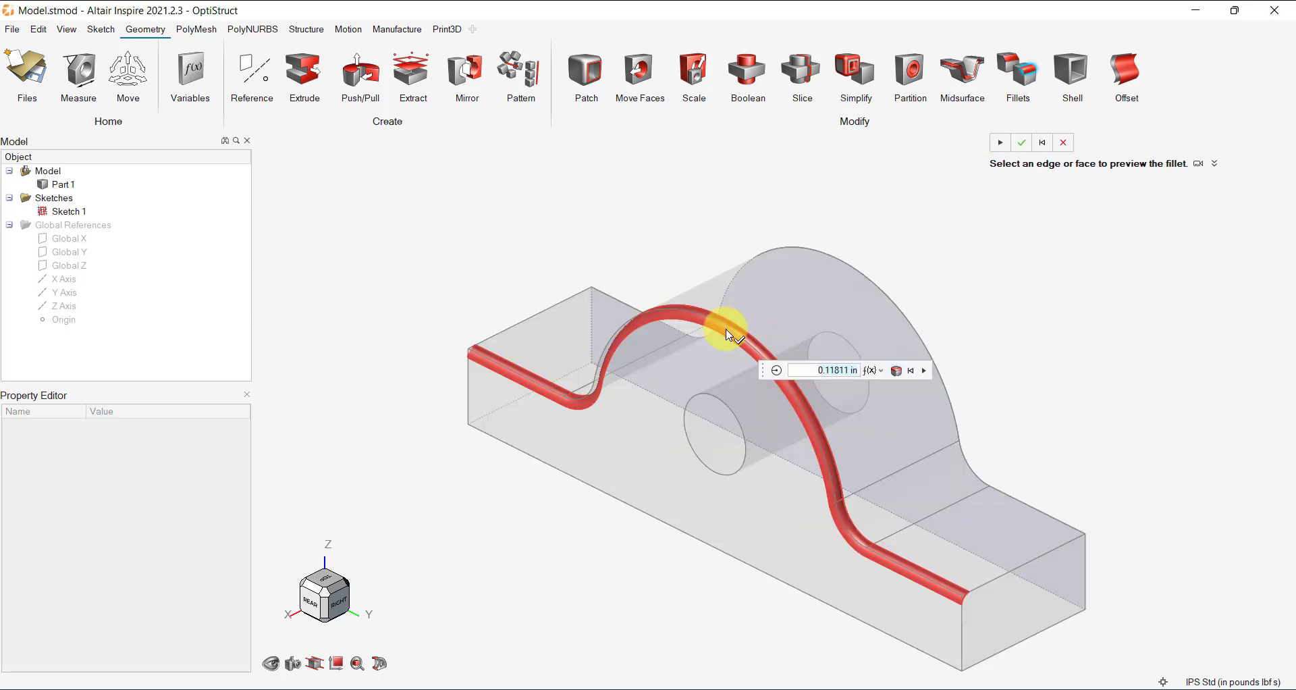
left_click(871, 291)
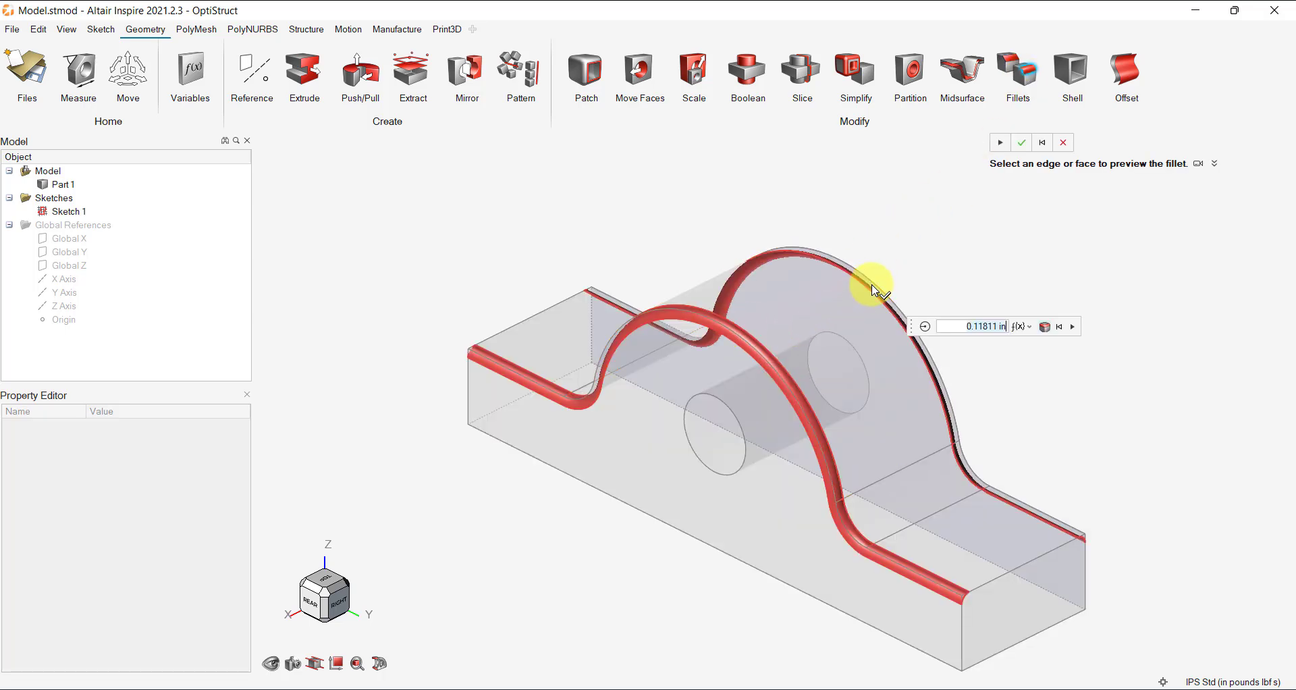
left_click(1012, 579)
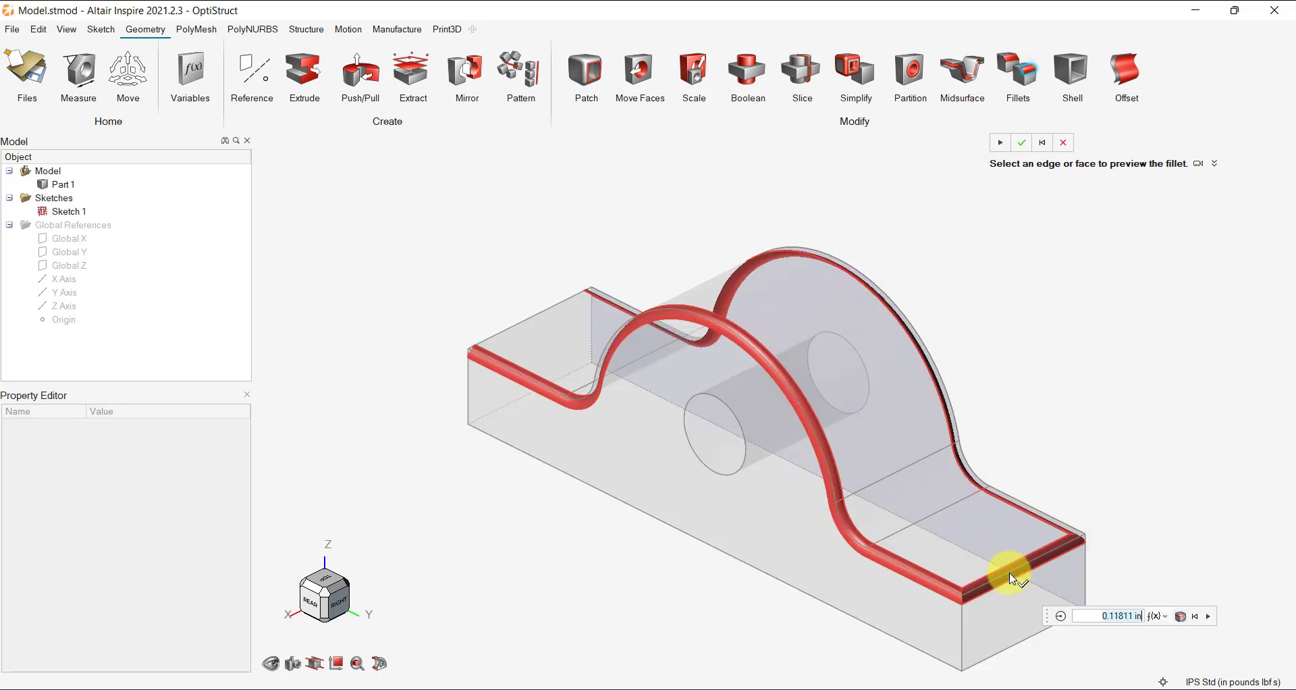
left_click(497, 336)
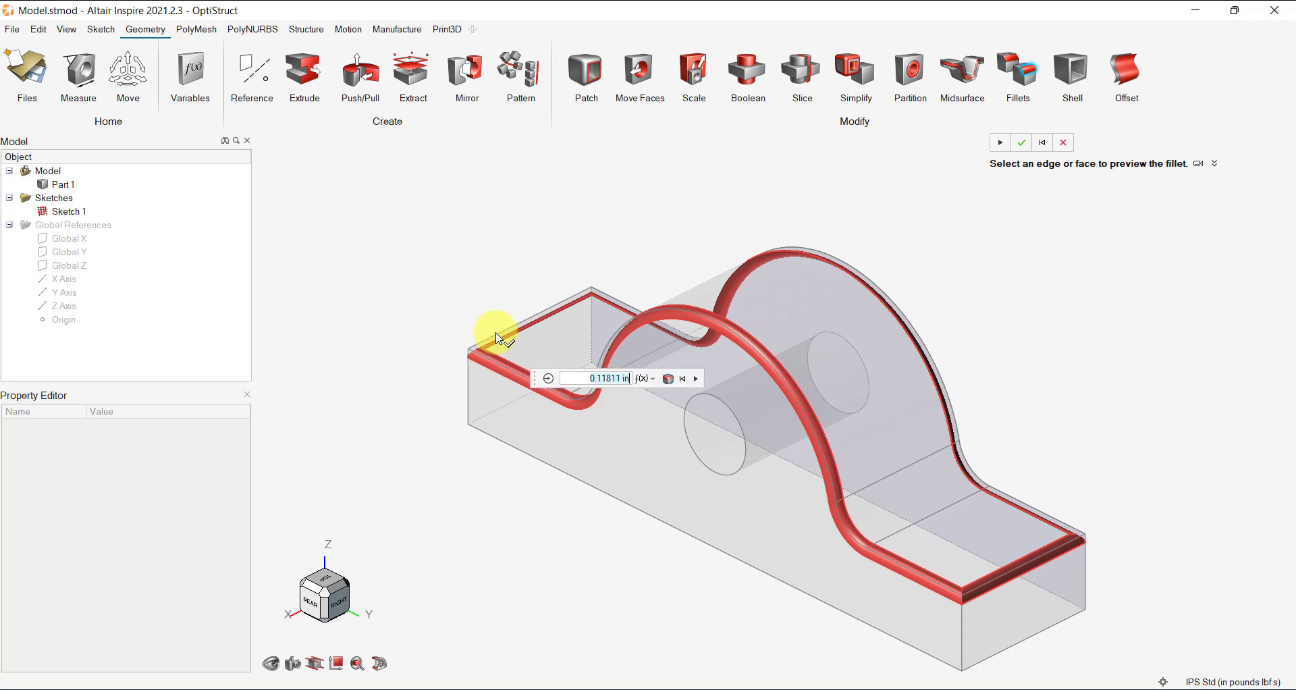
left_click(1022, 142)
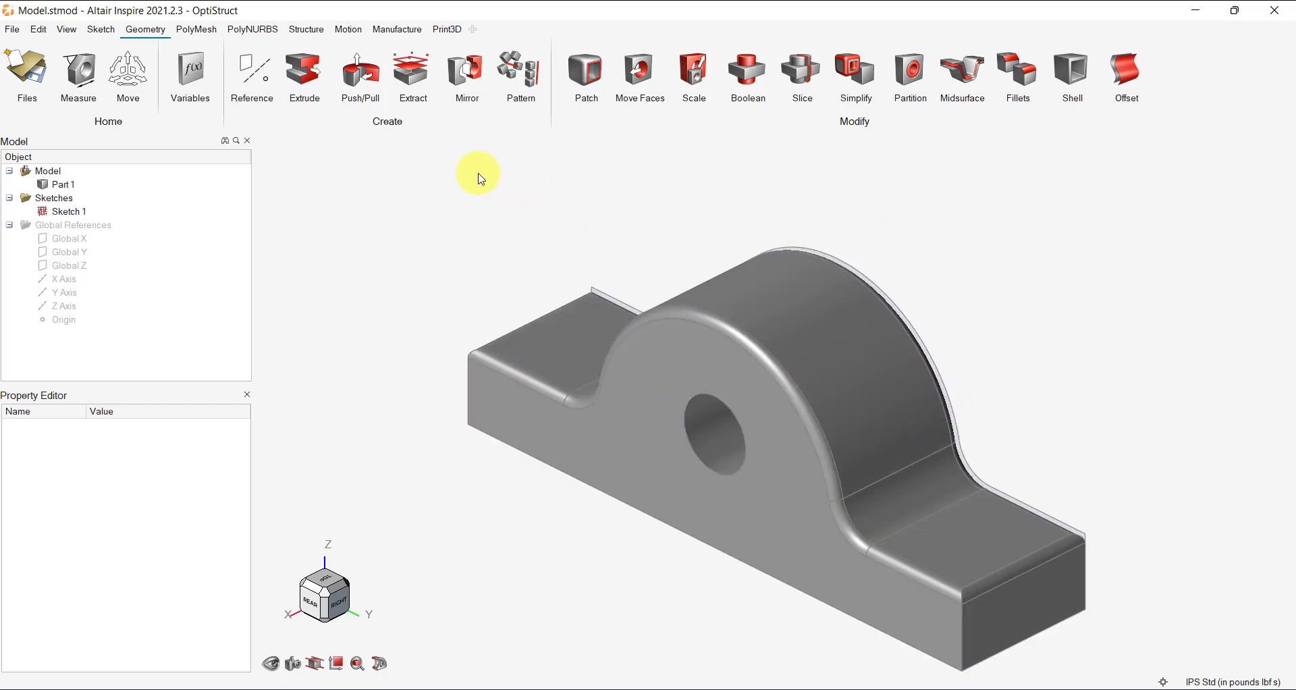
Sketch a 0.5 in radius bolt-hole circle on the right flange's top face.
left_click(98, 29)
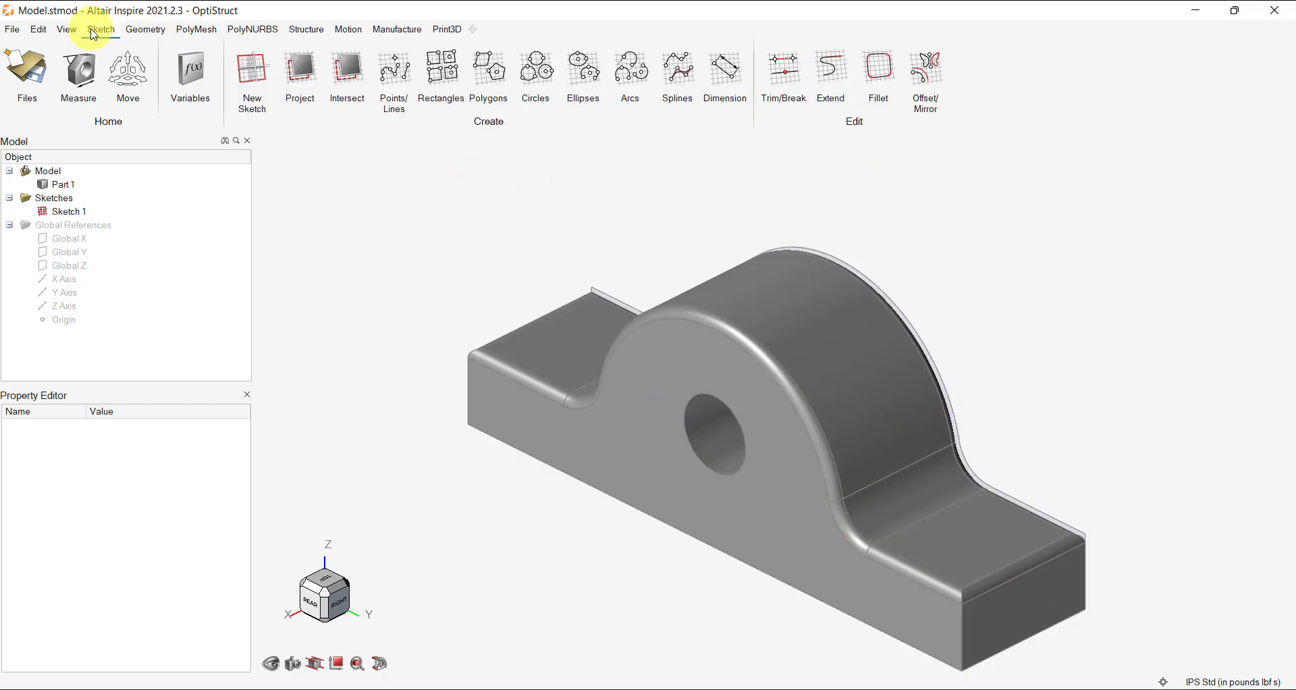
left_click(253, 68)
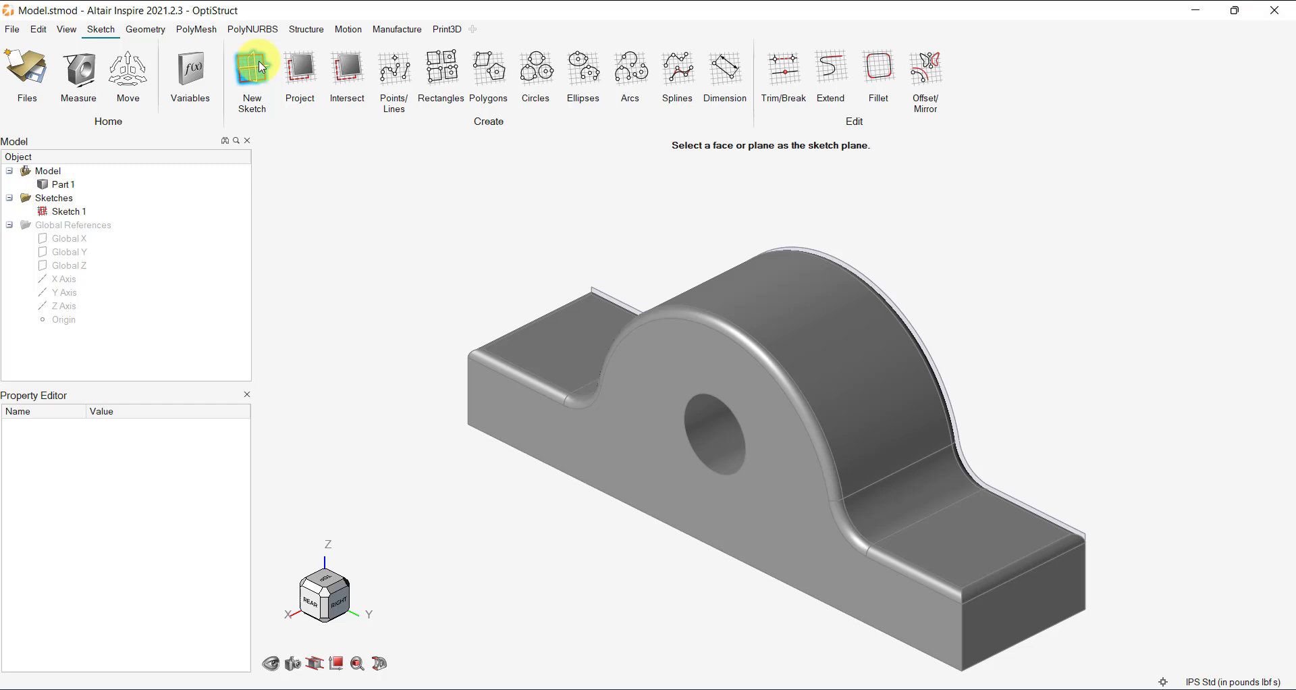
left_click(964, 544)
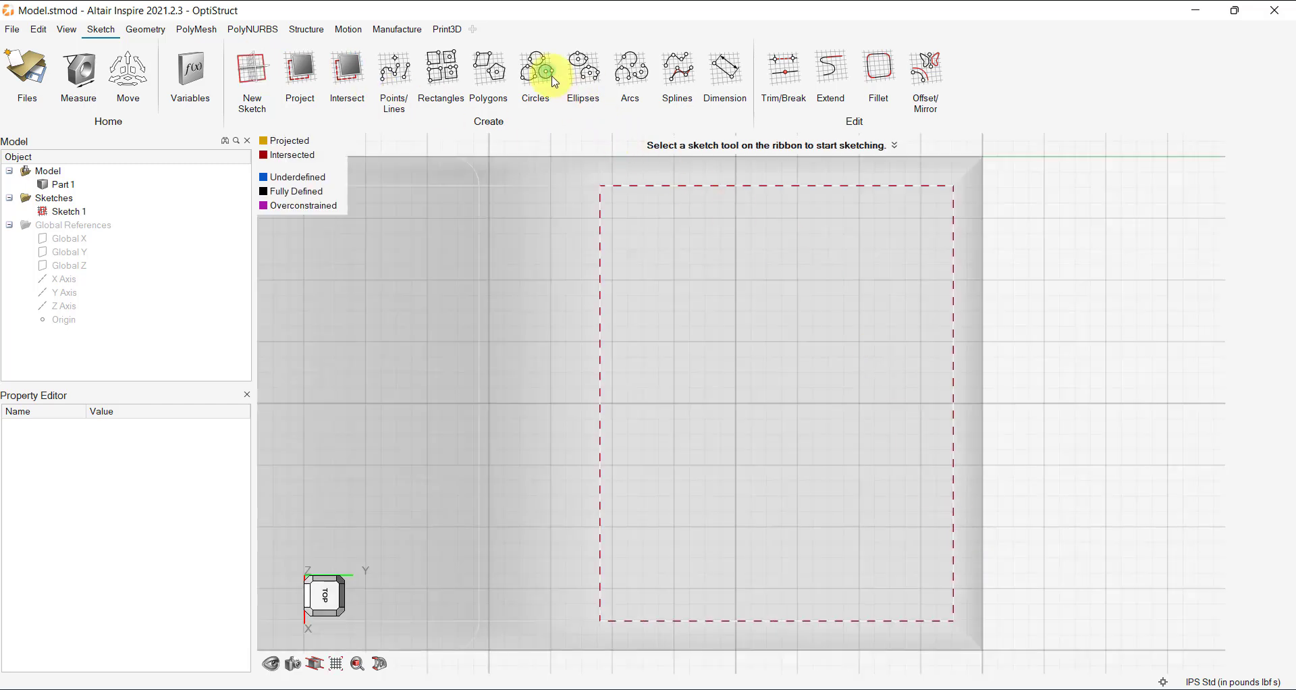
left_click(554, 80)
left_click(768, 404)
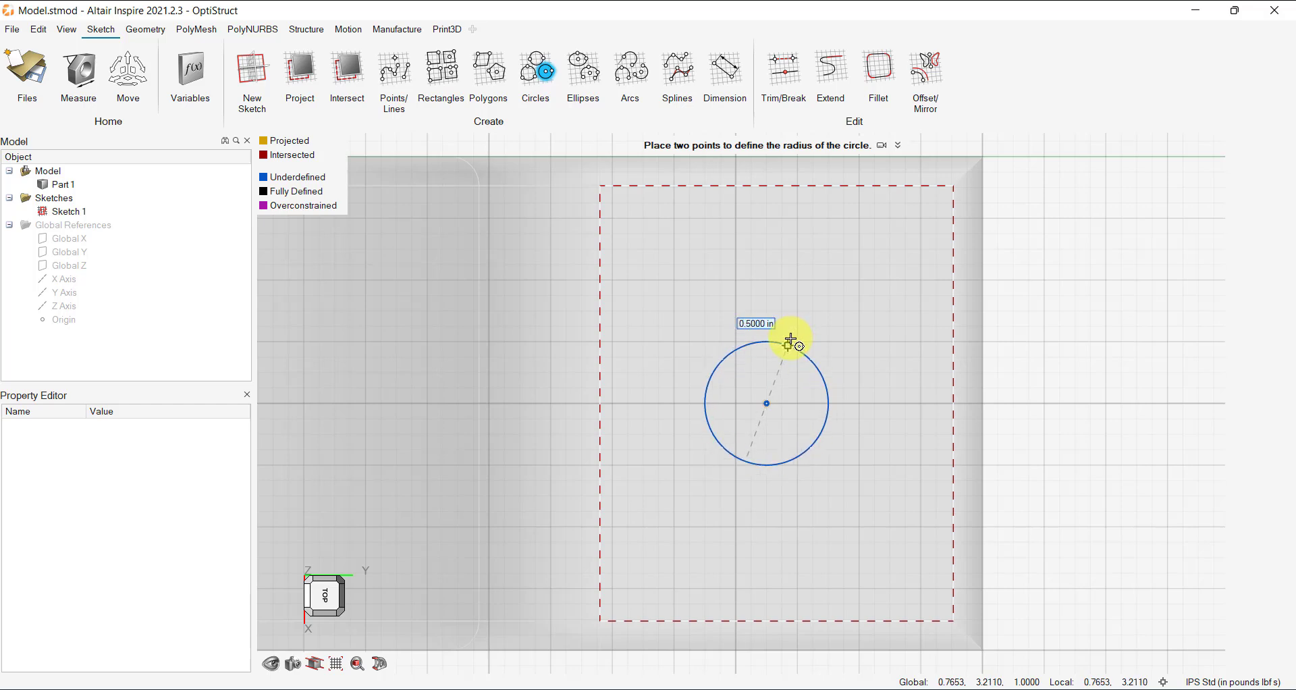
left_click(791, 339)
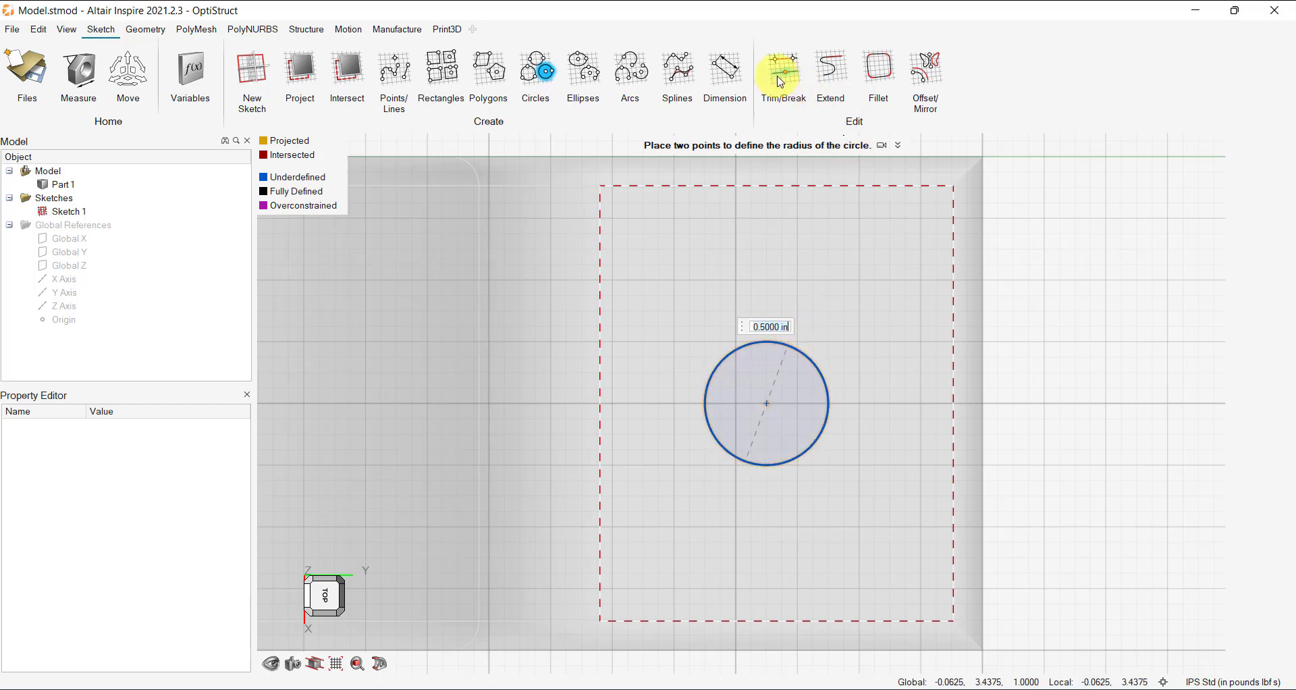
Dimension the hole centre 0.9 in below the top edge and 0.75 in from the right edge.
left_click(726, 67)
left_click(775, 186)
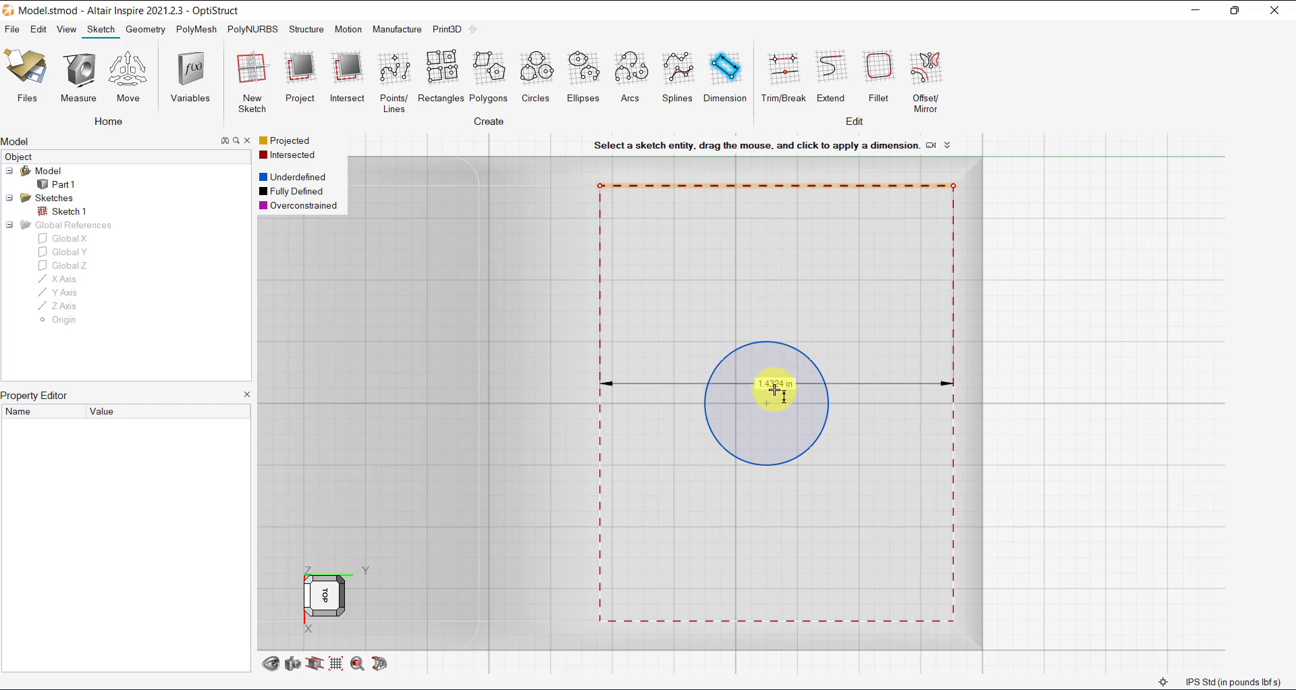
left_click(767, 403)
left_click(808, 288)
type("0.8")
key("Return")
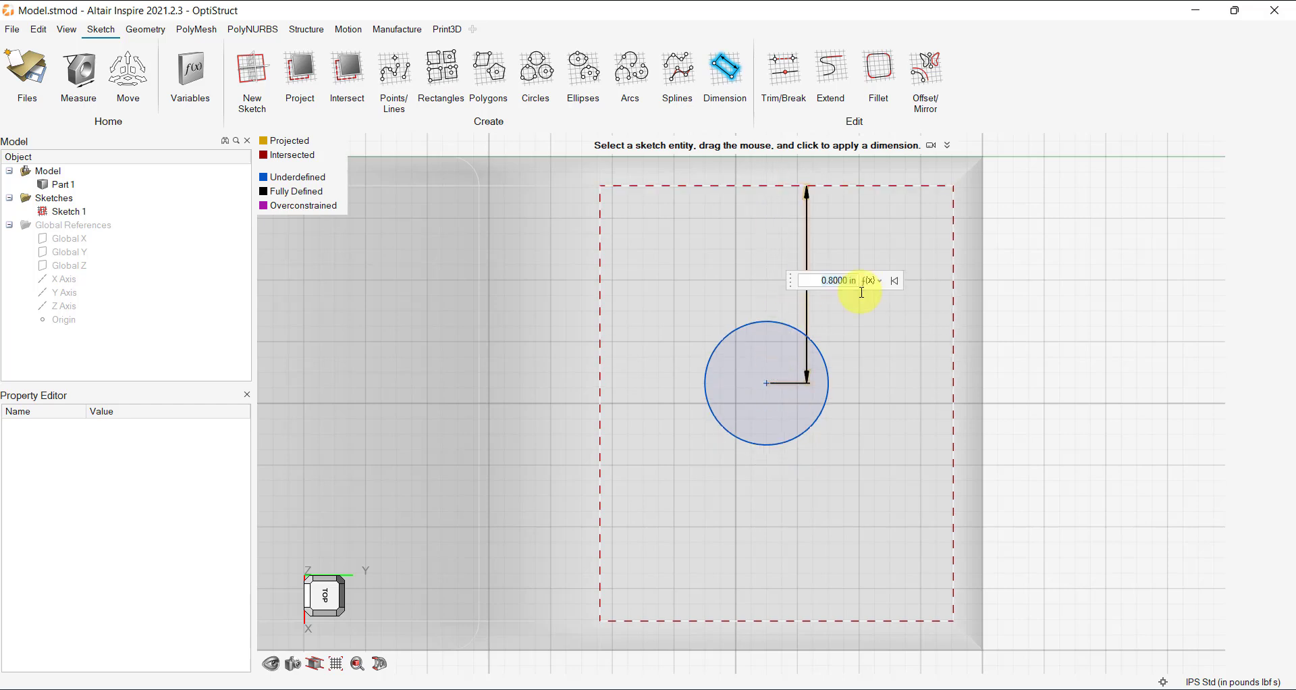
scroll(849, 284, "up", 1)
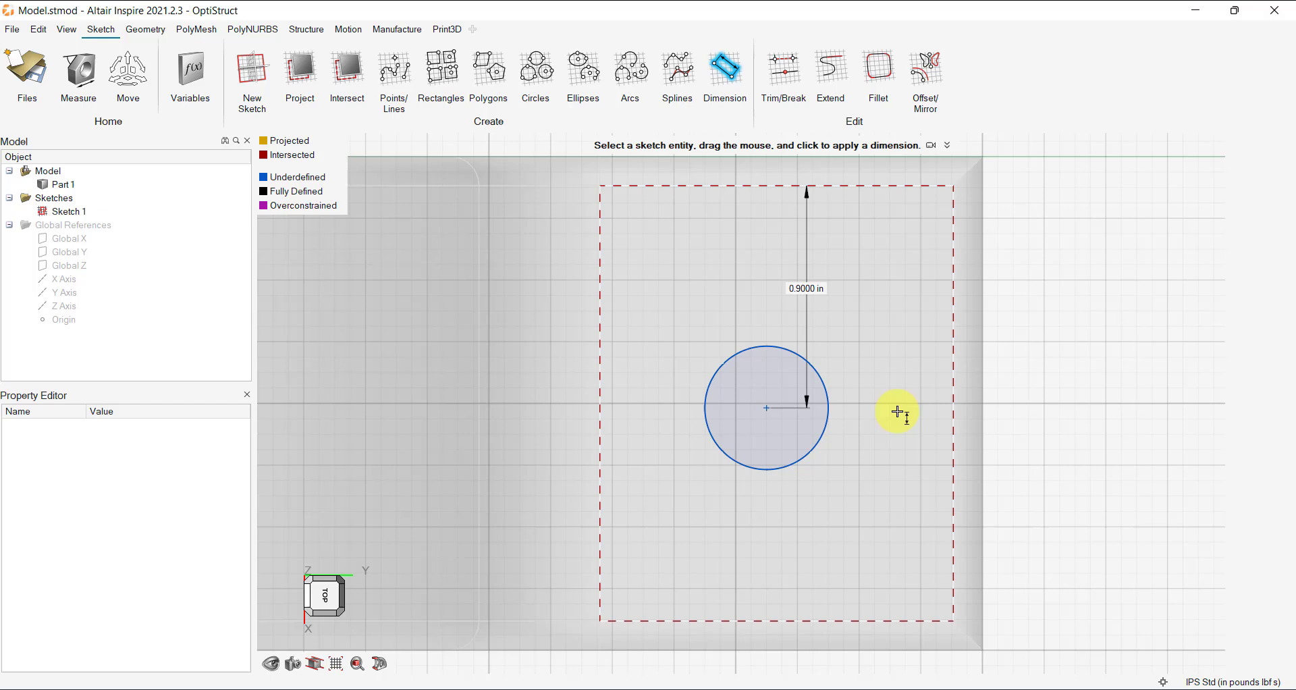
left_click(793, 411)
left_click(873, 434)
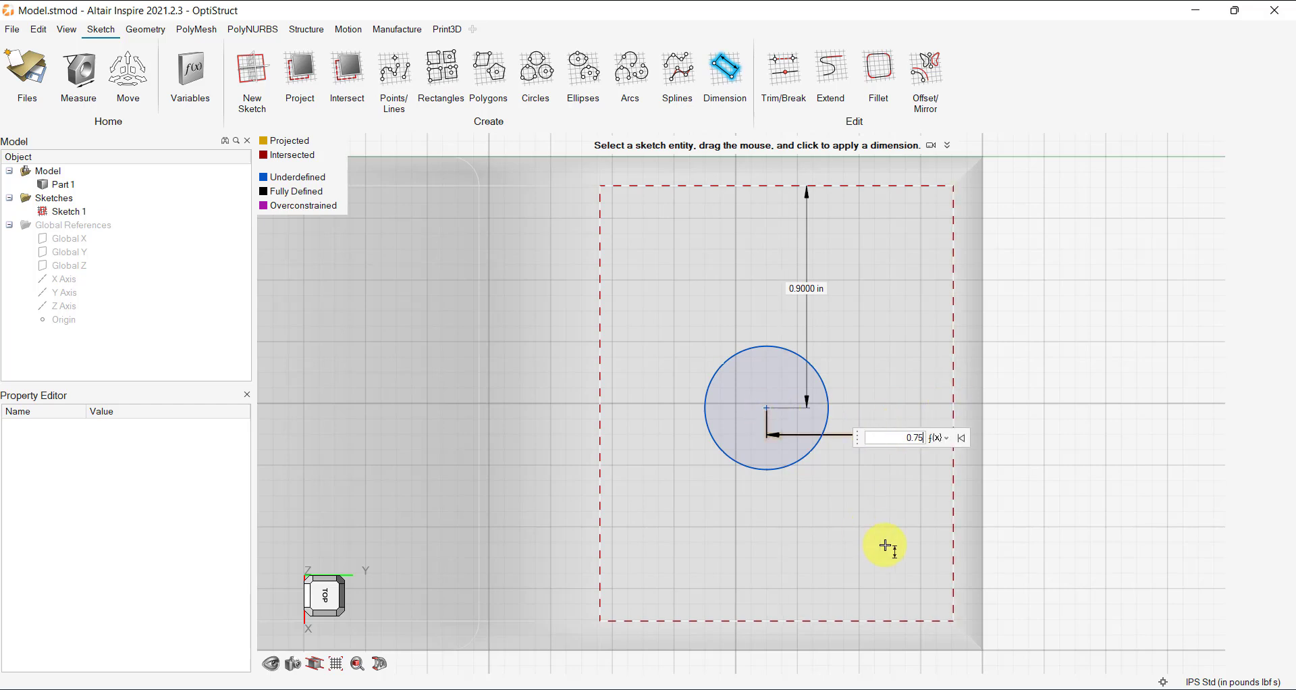
key("Return")
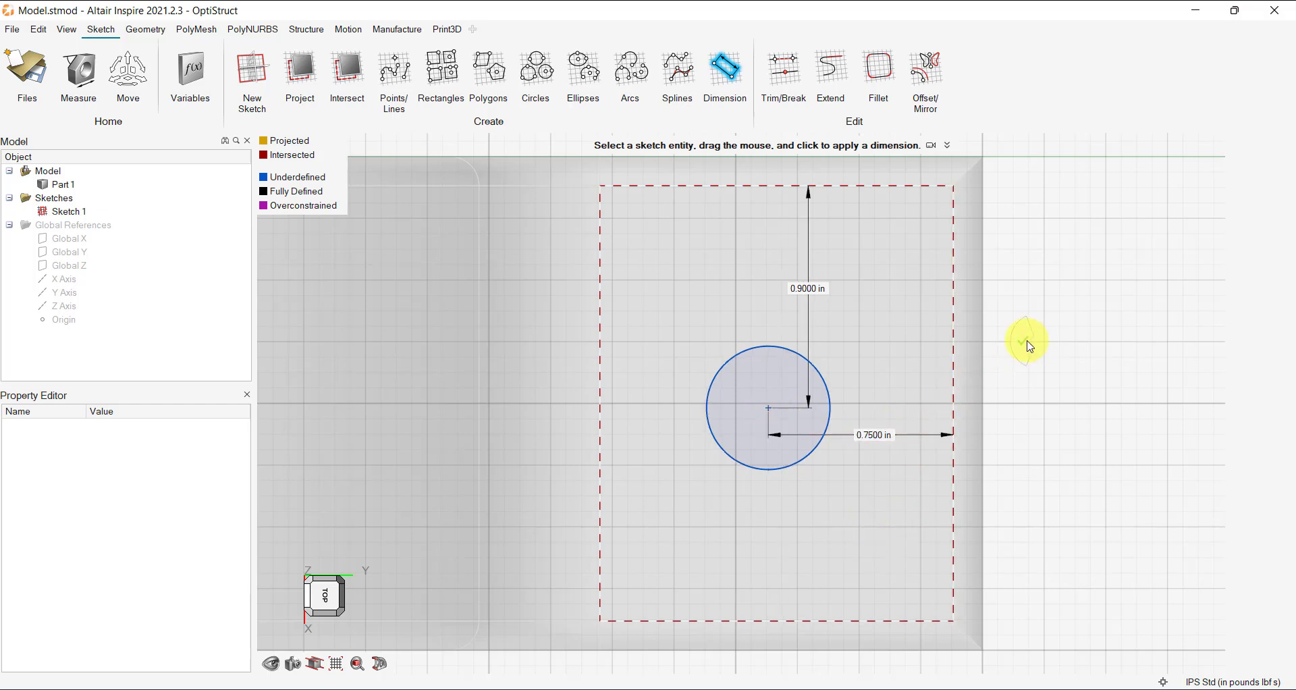
key("Escape")
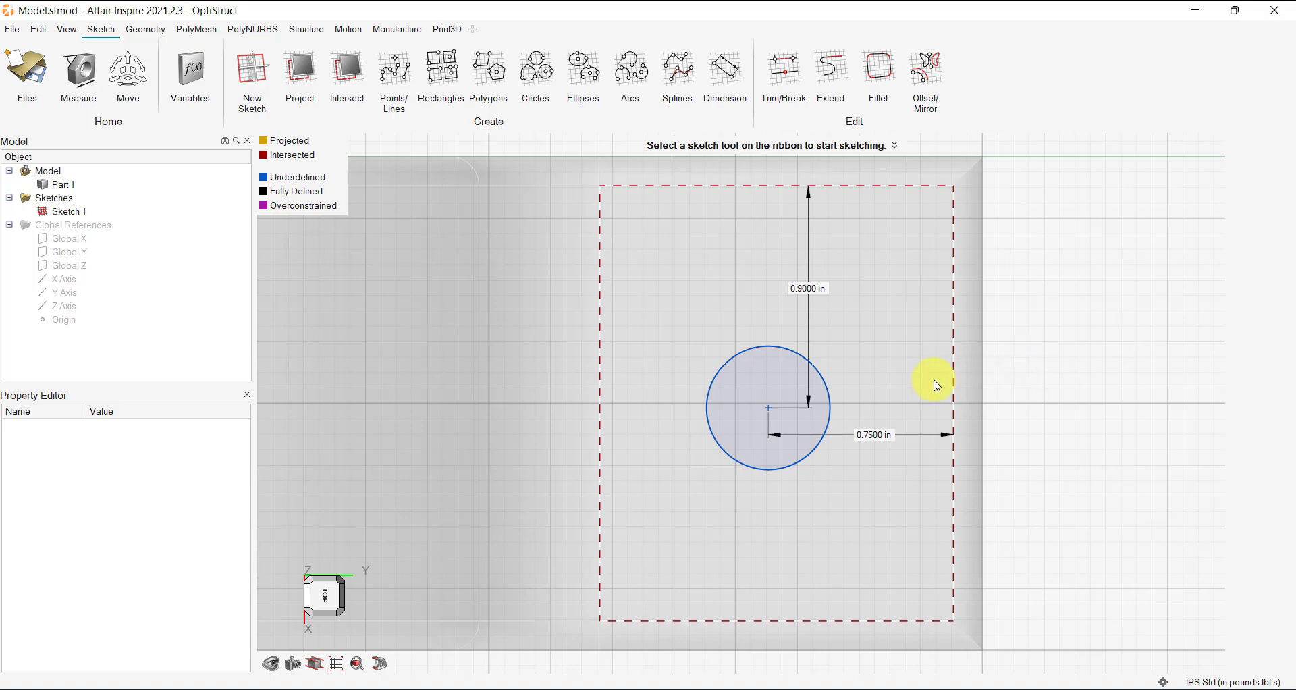
Draw a vertical line through the part and convert it to construction geometry.
scroll(1076, 362, "down", 4)
scroll(1079, 364, "down", 1)
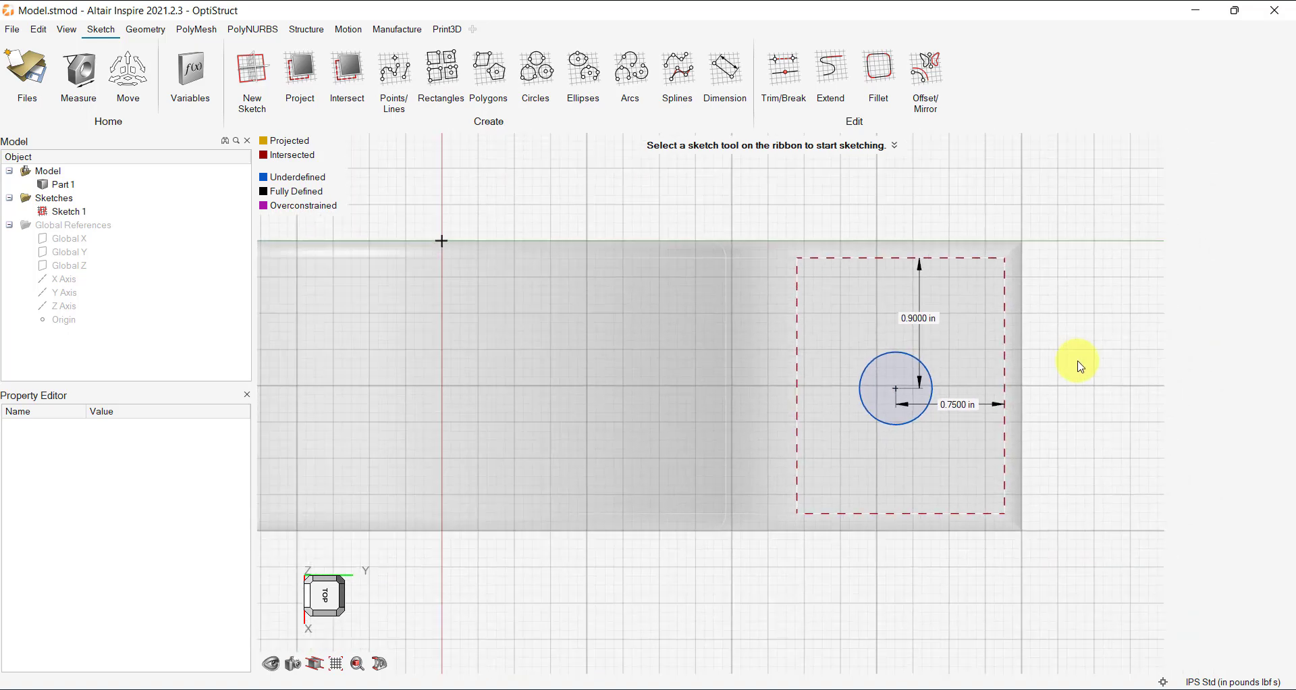
left_click(404, 71)
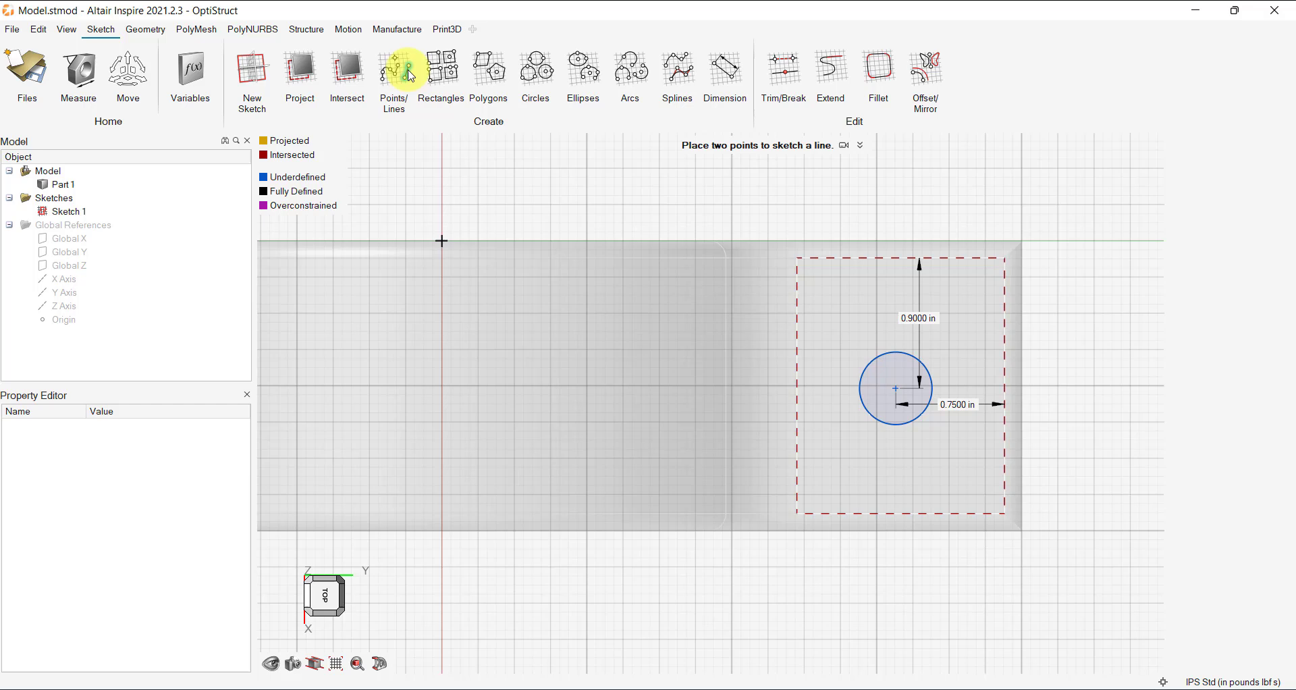
left_click(443, 571)
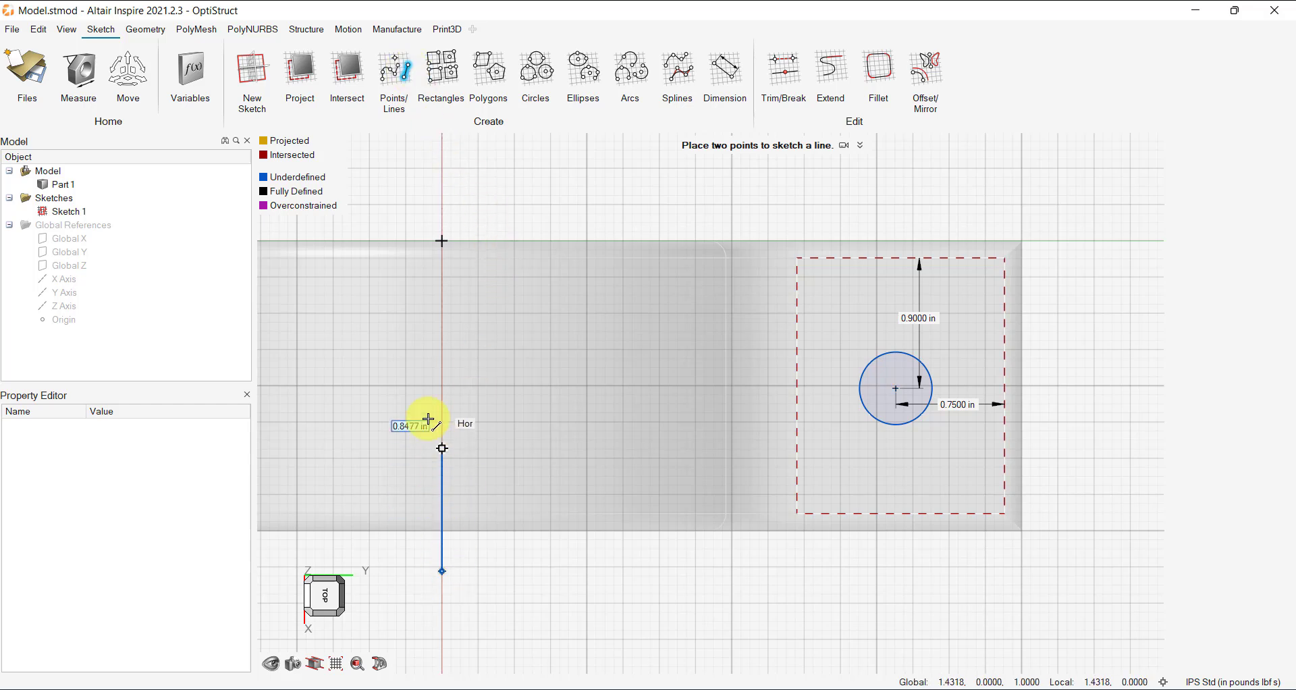
left_click(442, 201)
key("Escape")
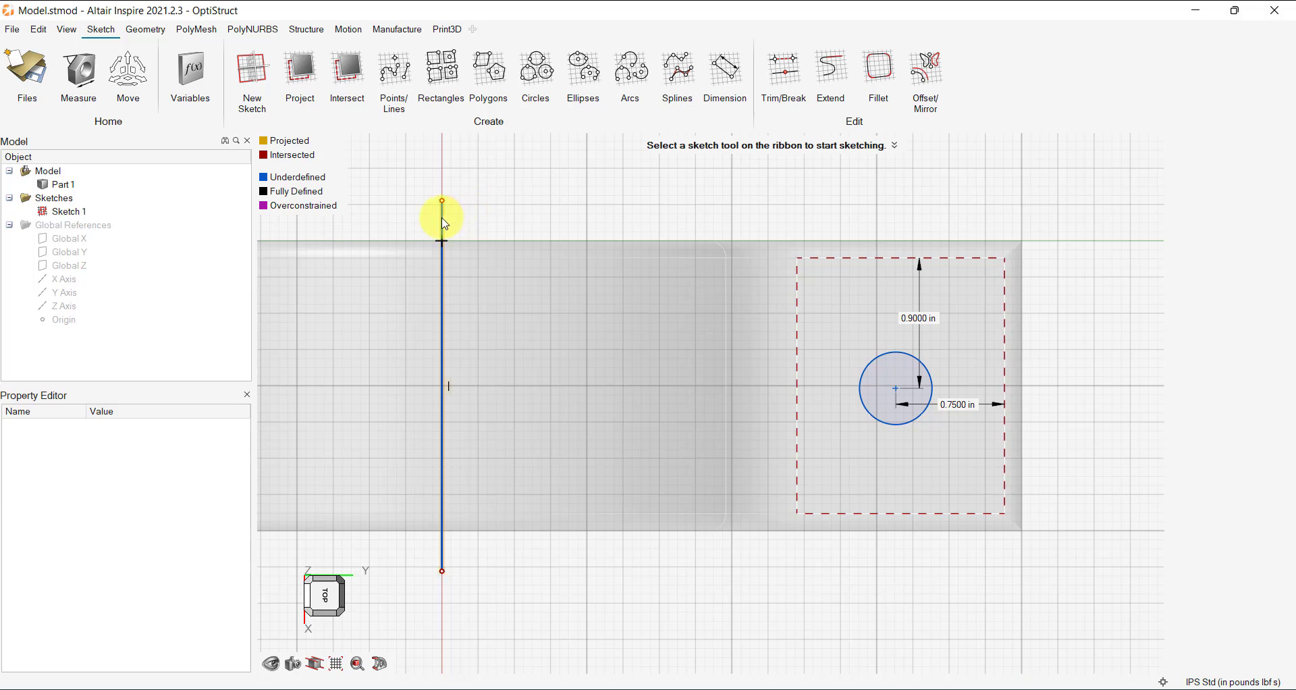
right_click(442, 218)
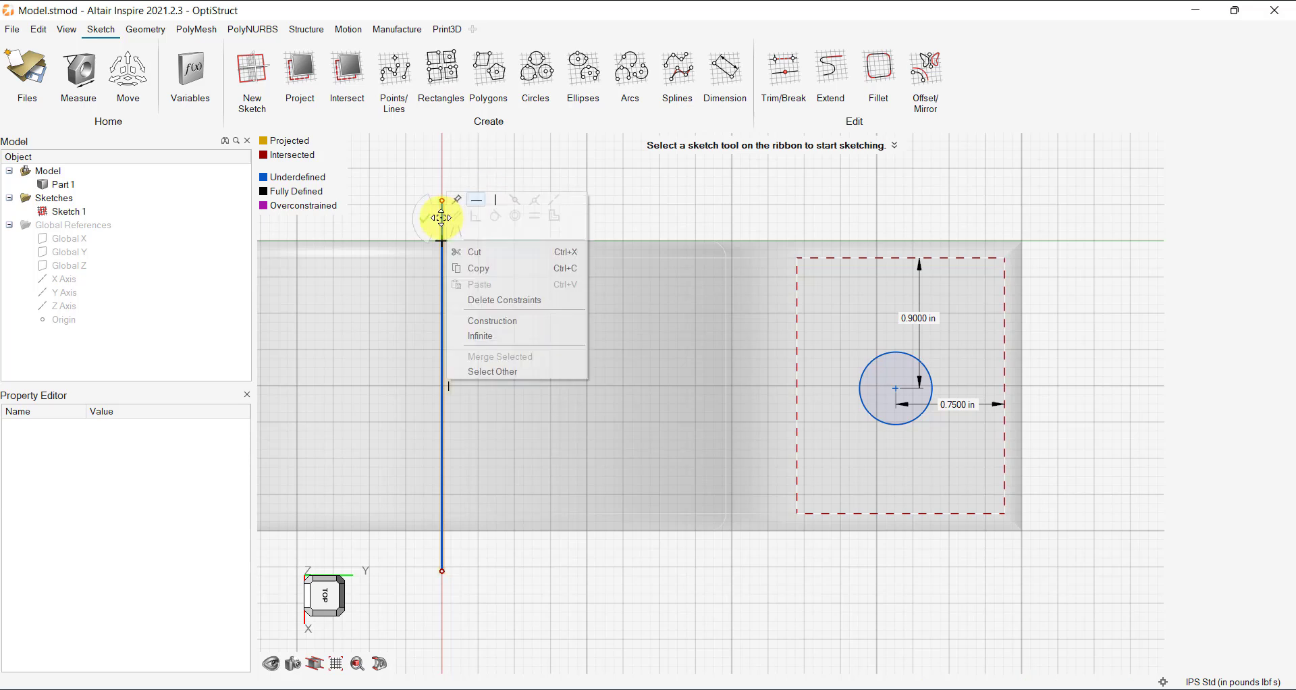
left_click(500, 322)
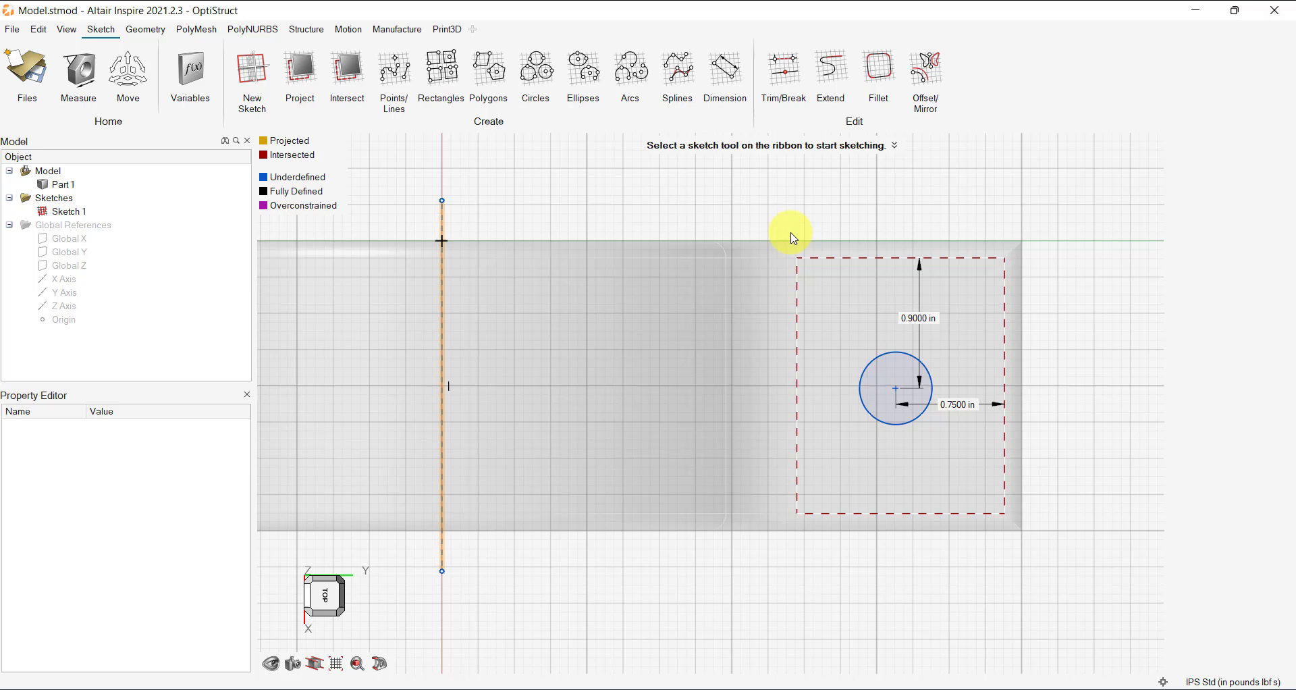
left_click(872, 210)
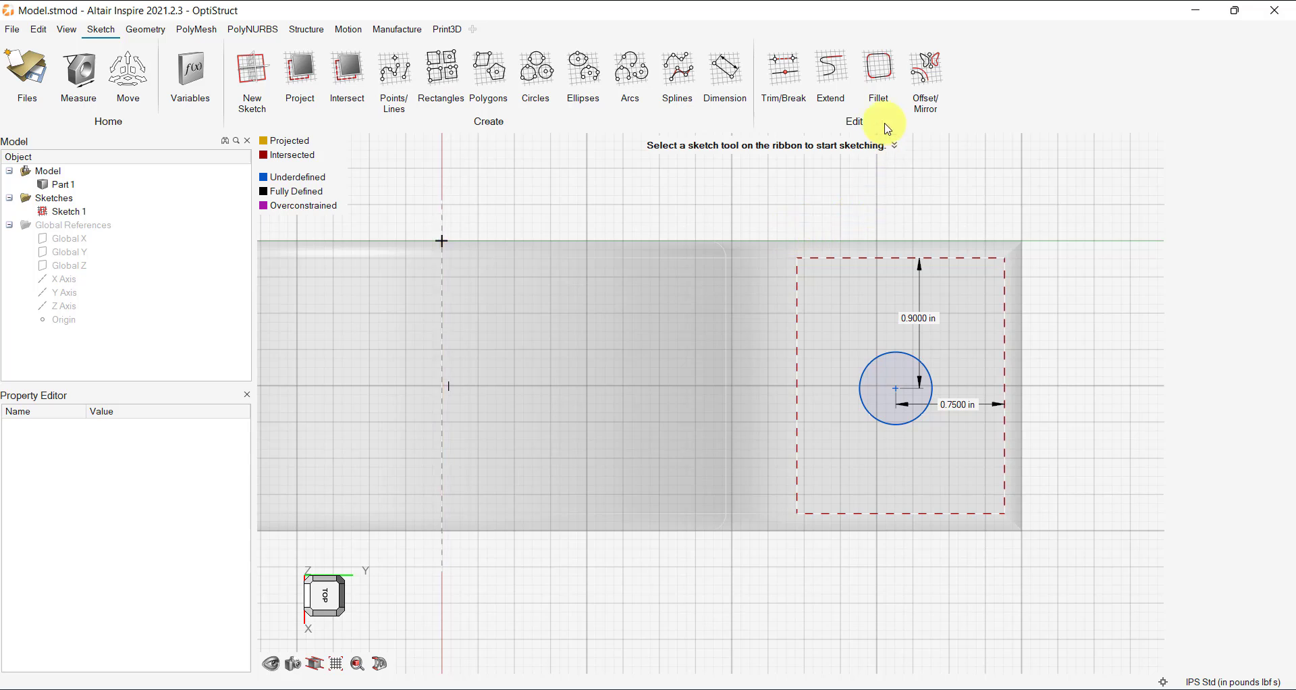
Mirror the bolt-hole circle across the construction line and finish Sketch 2.
left_click(932, 61)
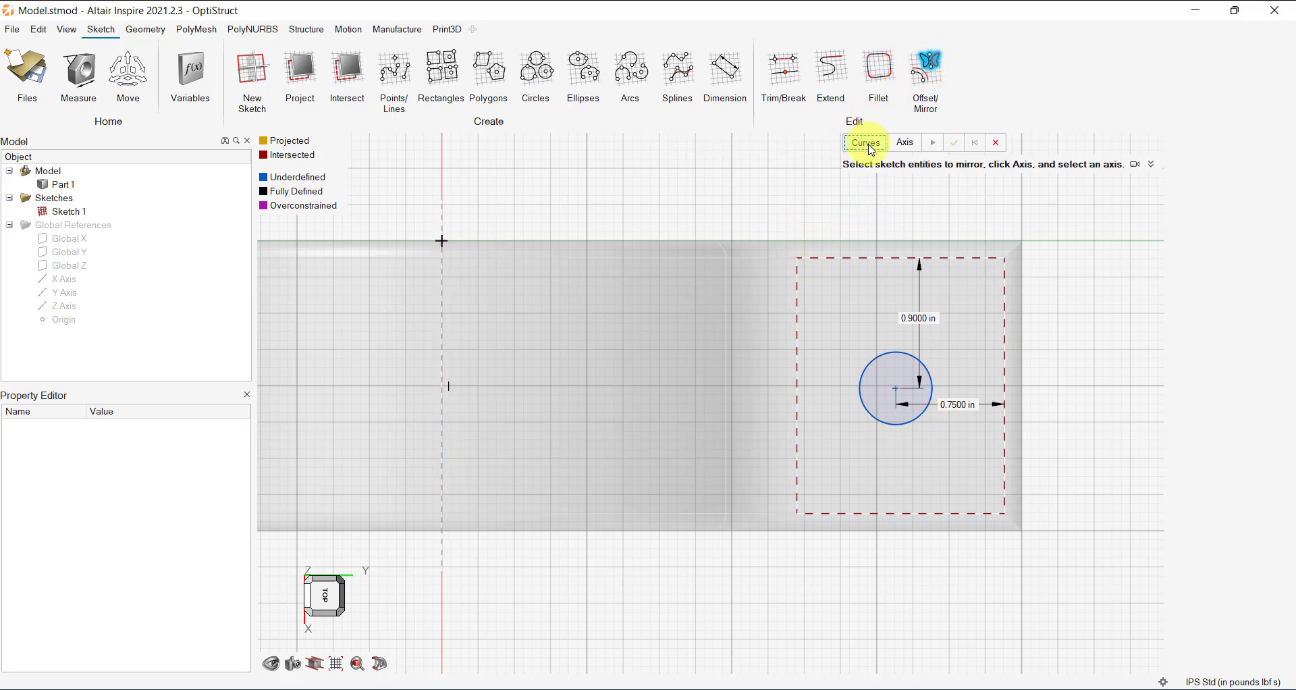
left_click(886, 358)
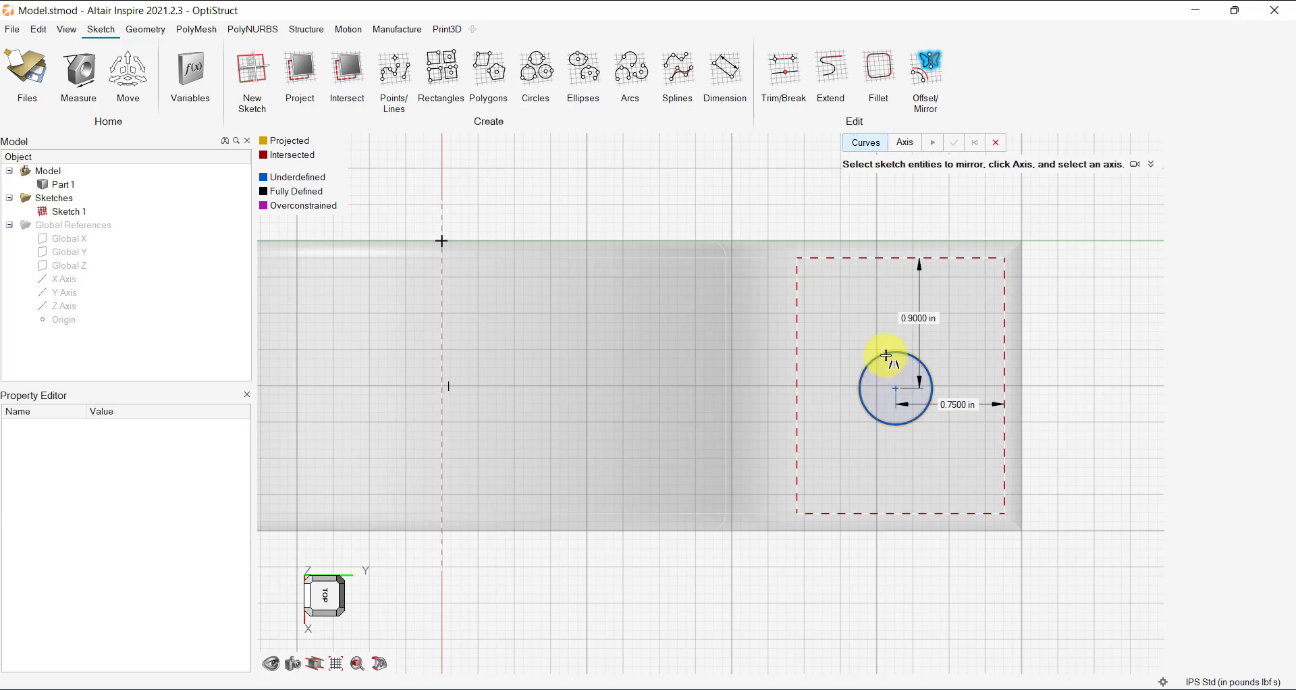
left_click(903, 143)
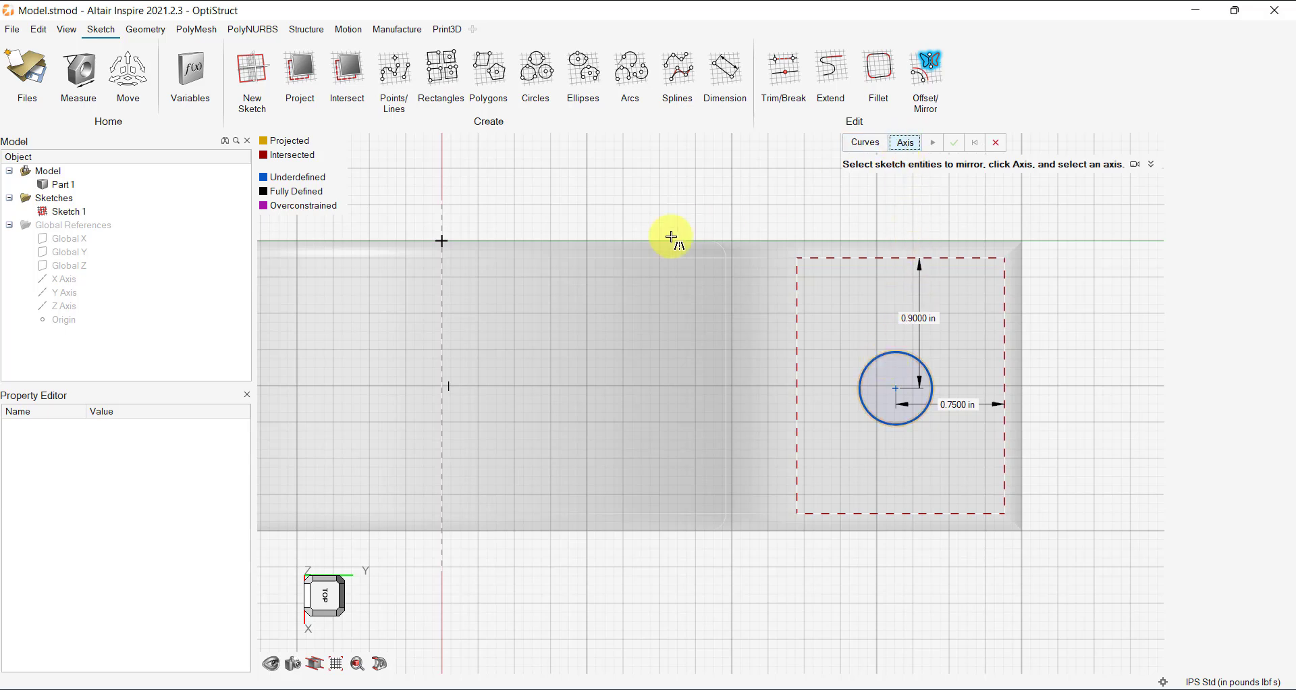
left_click(443, 228)
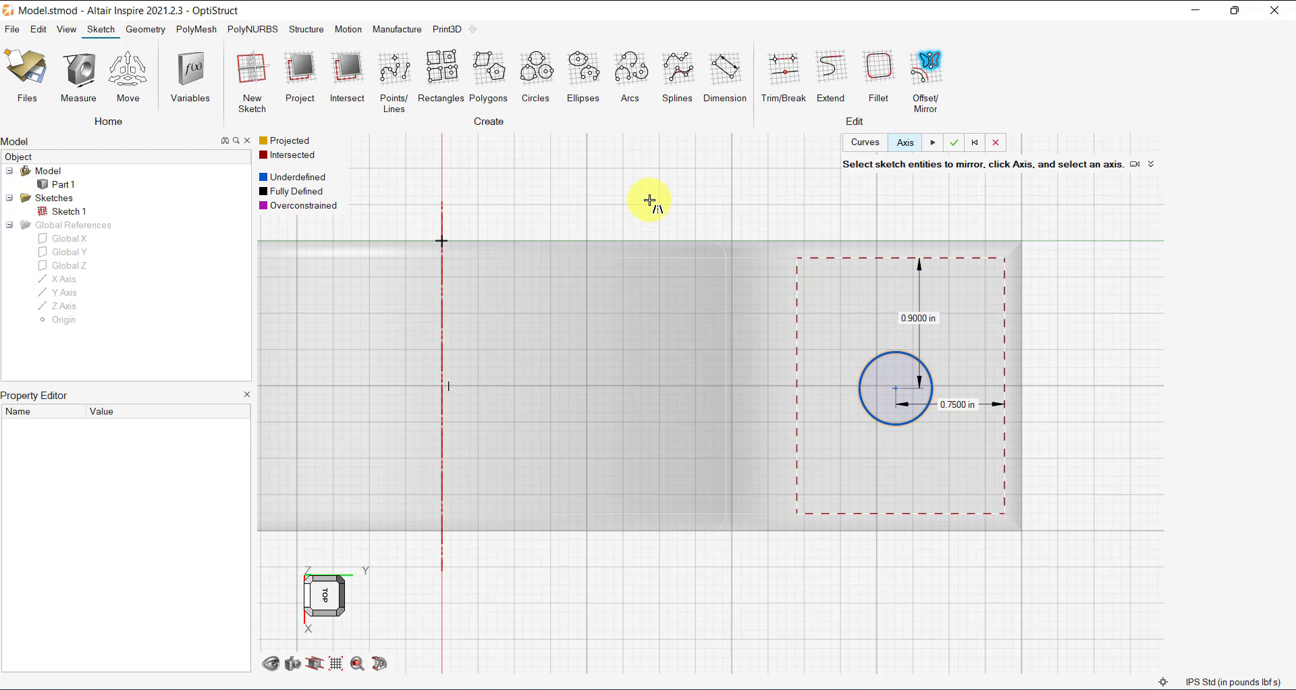
scroll(856, 223, "down", 3)
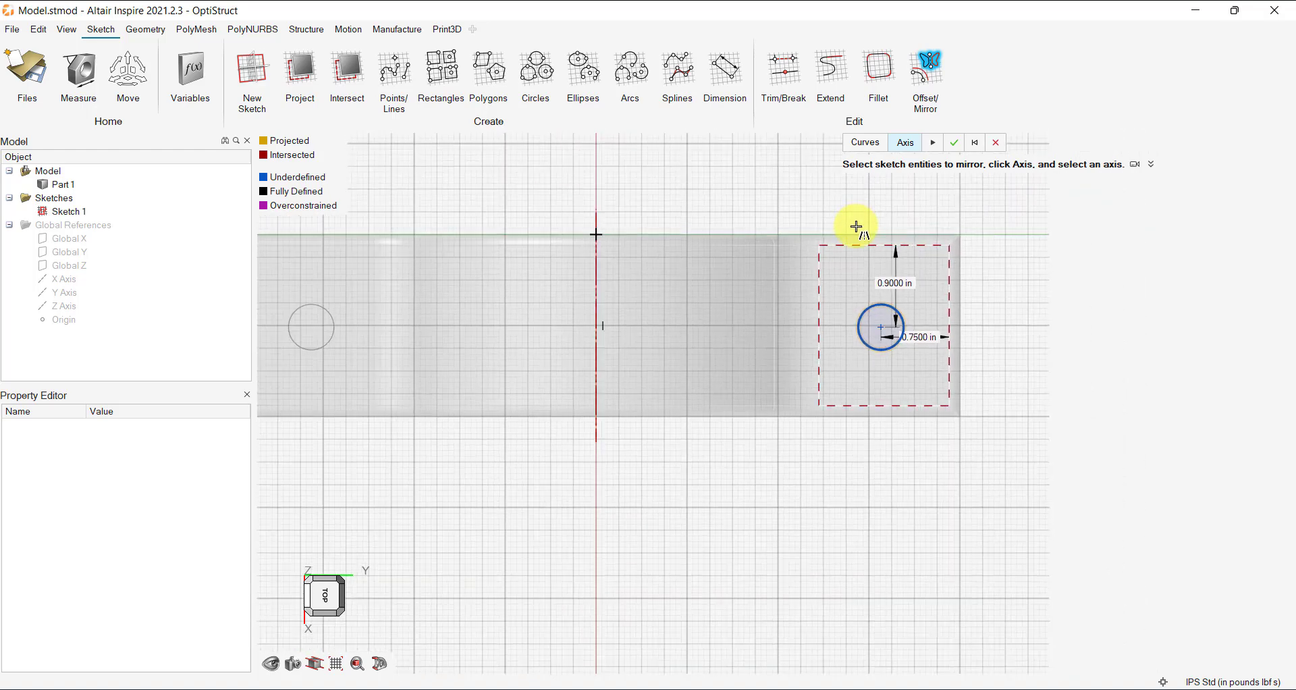
scroll(856, 226, "down", 1)
left_click(954, 144)
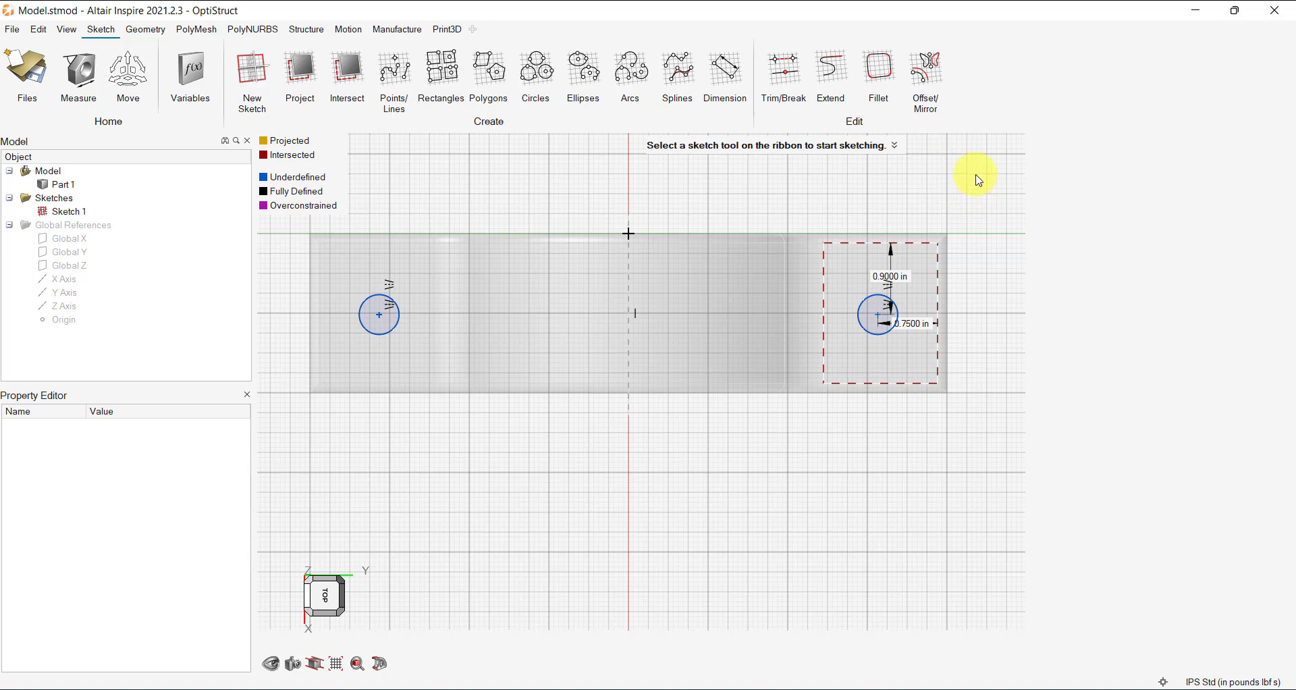
right_click(979, 180)
left_click(976, 156)
Subtract-extrude both flange circles downward 2.0617 in to cut the bolt holes.
left_click(978, 533)
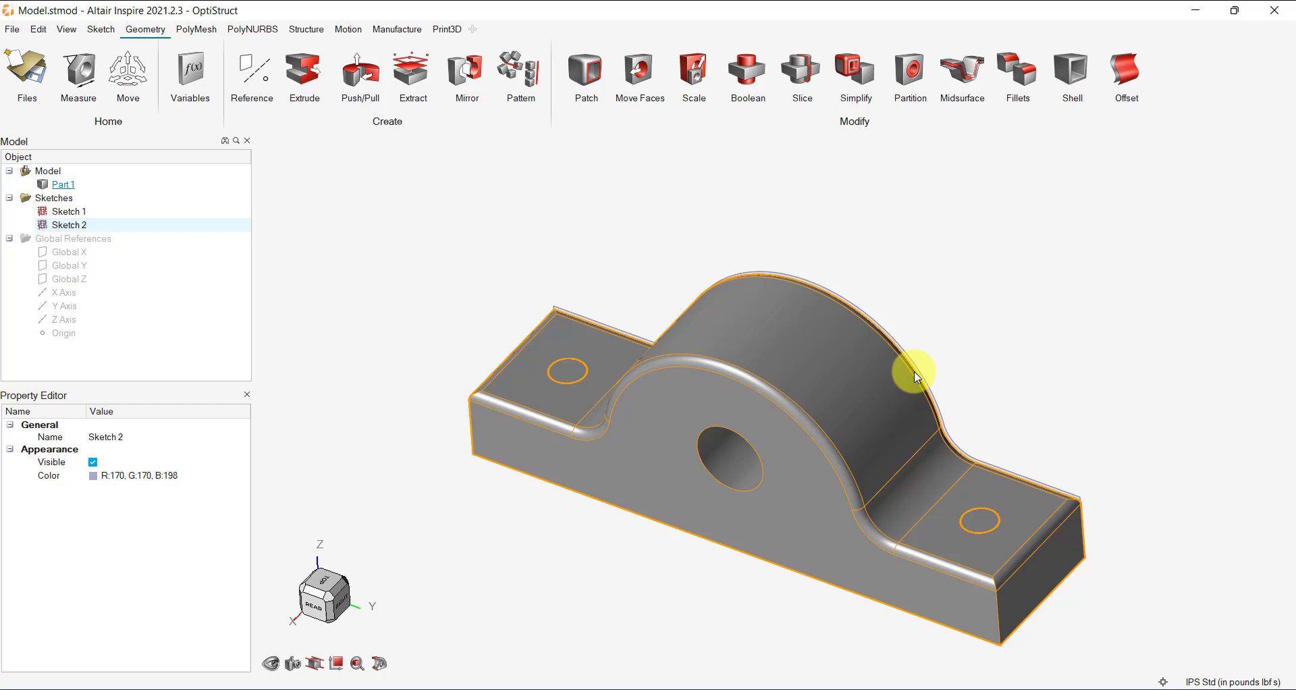
left_click(316, 76)
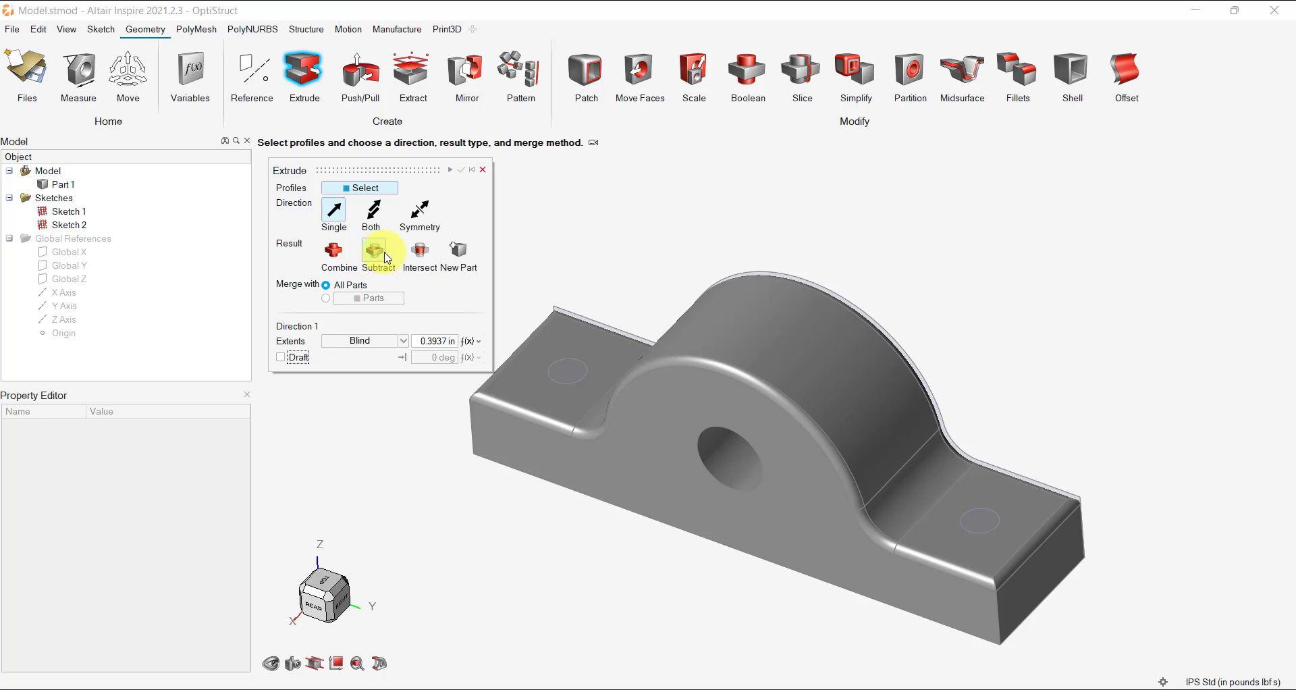
left_click(387, 258)
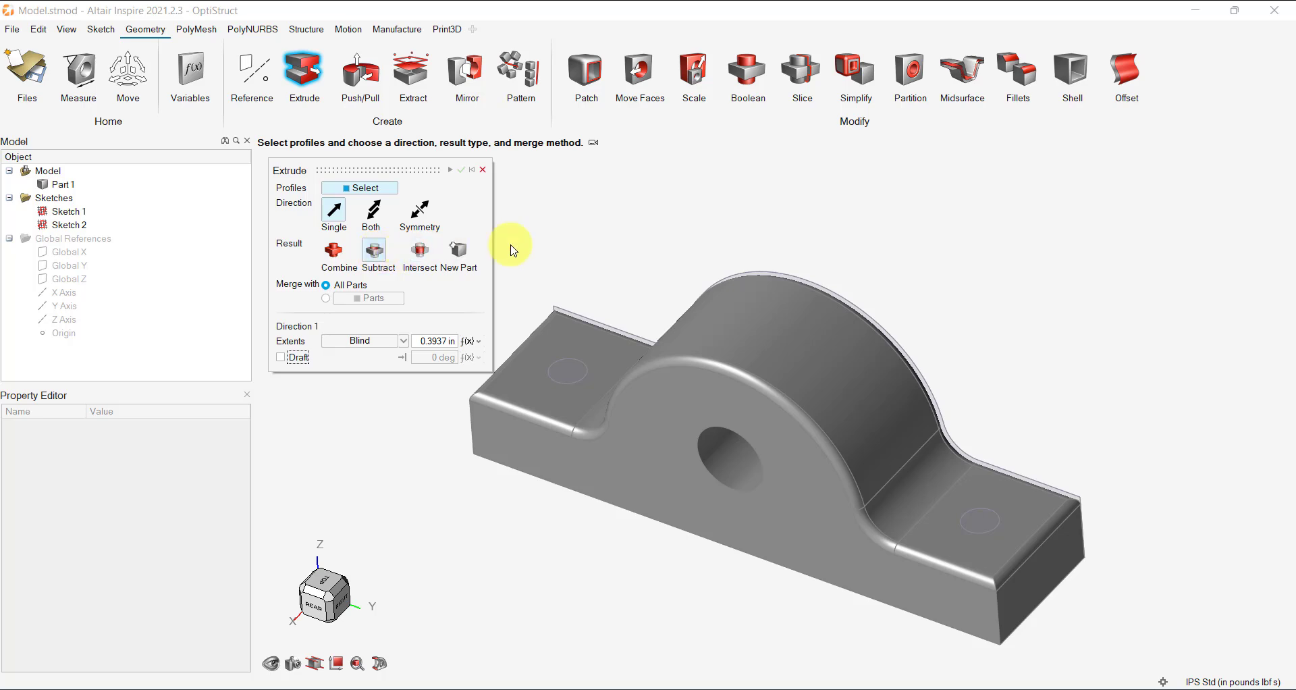
left_click(567, 386)
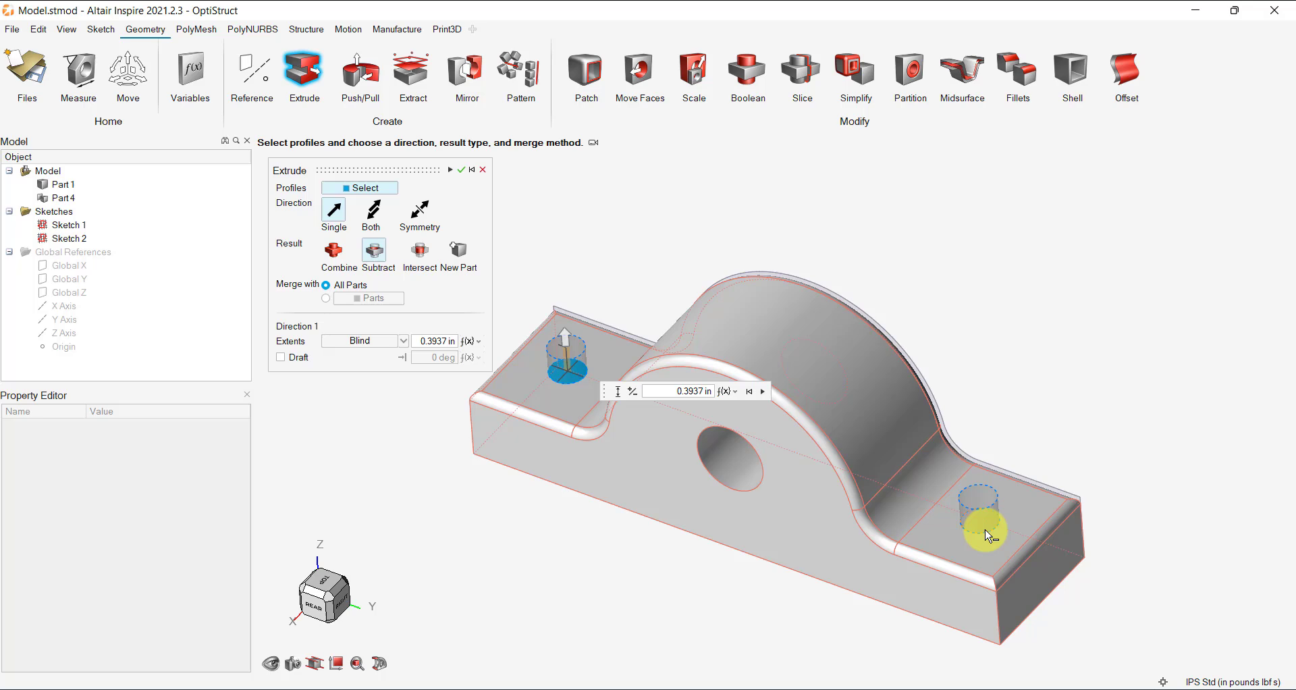
left_click(566, 341)
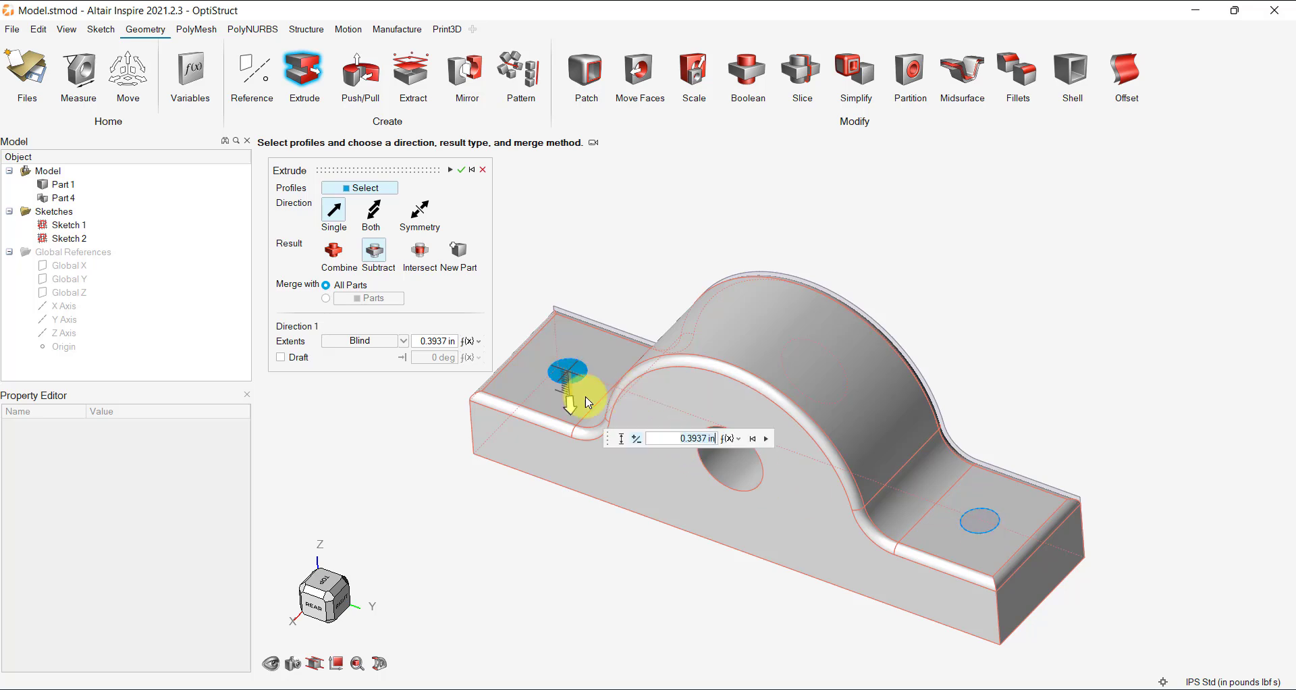
left_click_drag(569, 402, 573, 503)
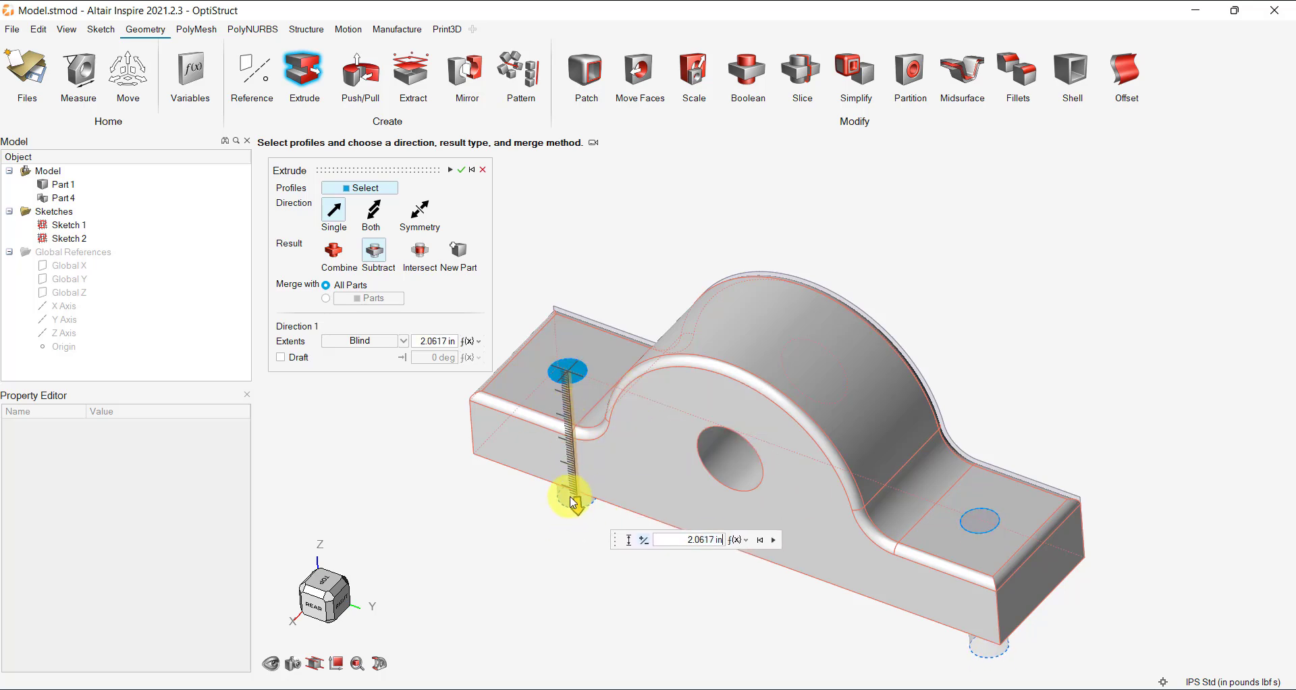
left_click(983, 533)
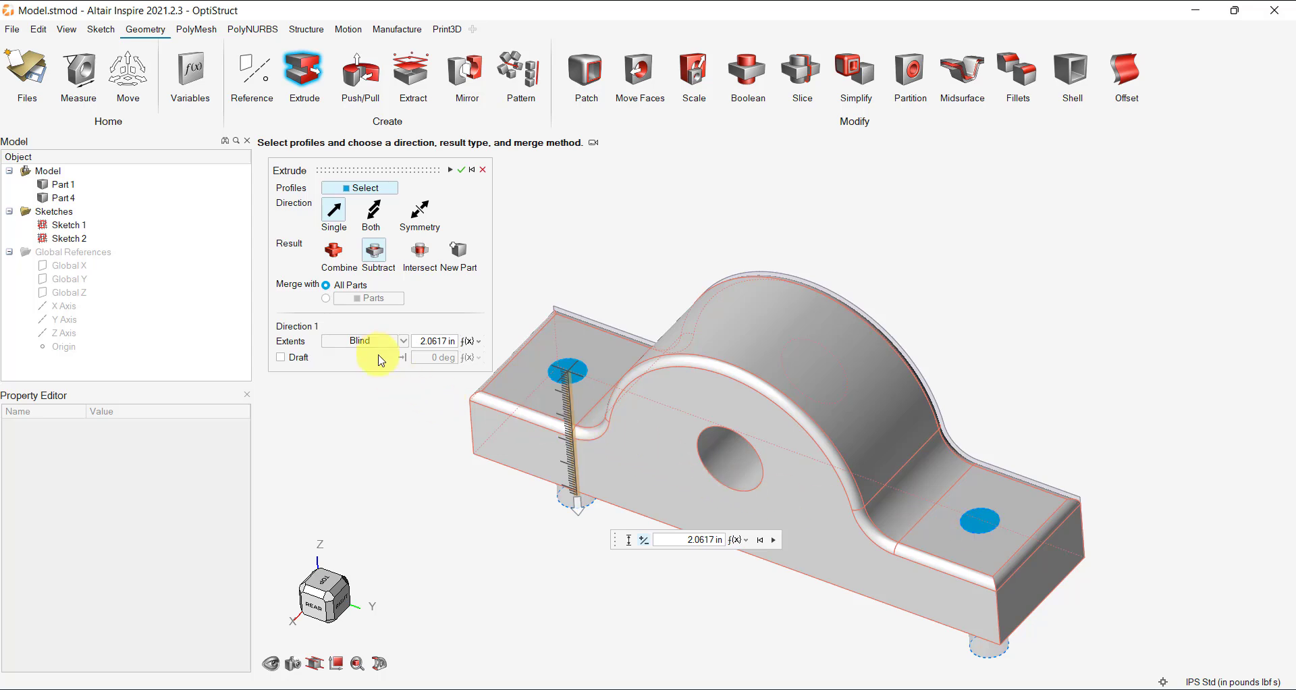
left_click(462, 169)
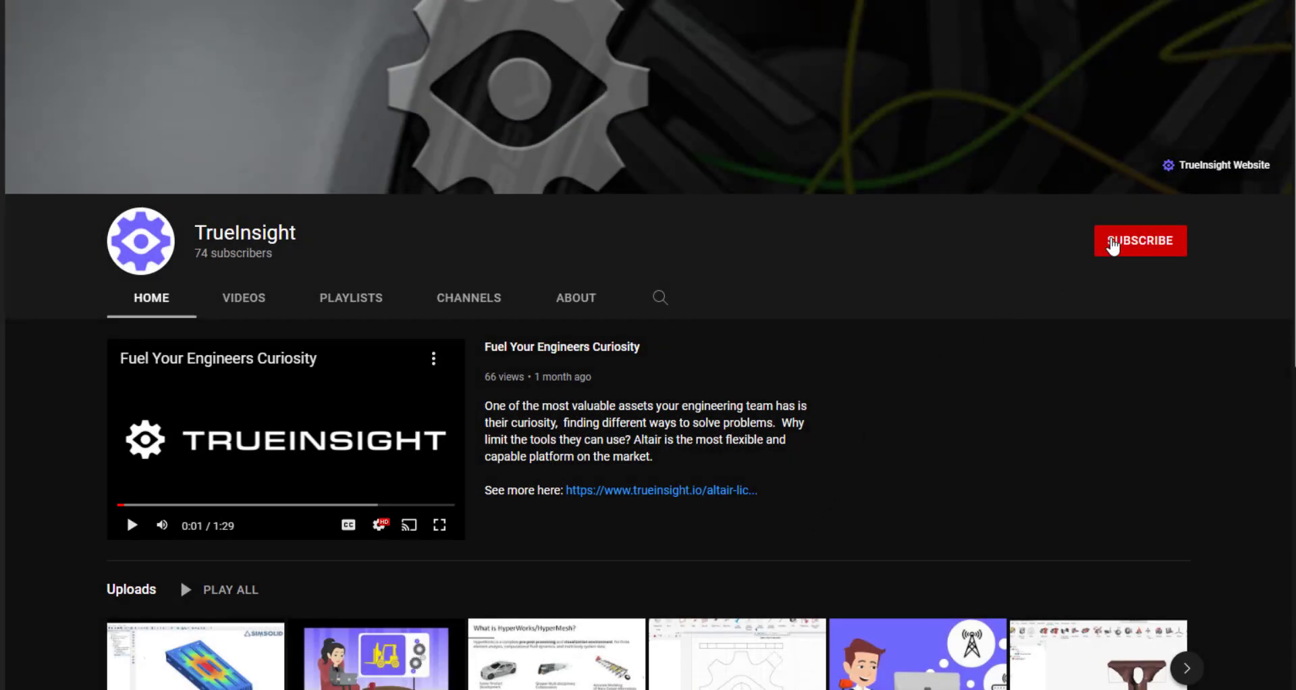
Subscribe to the TrueInsight YouTube channel and show its All, Personalized and None notification options.
left_click(1112, 244)
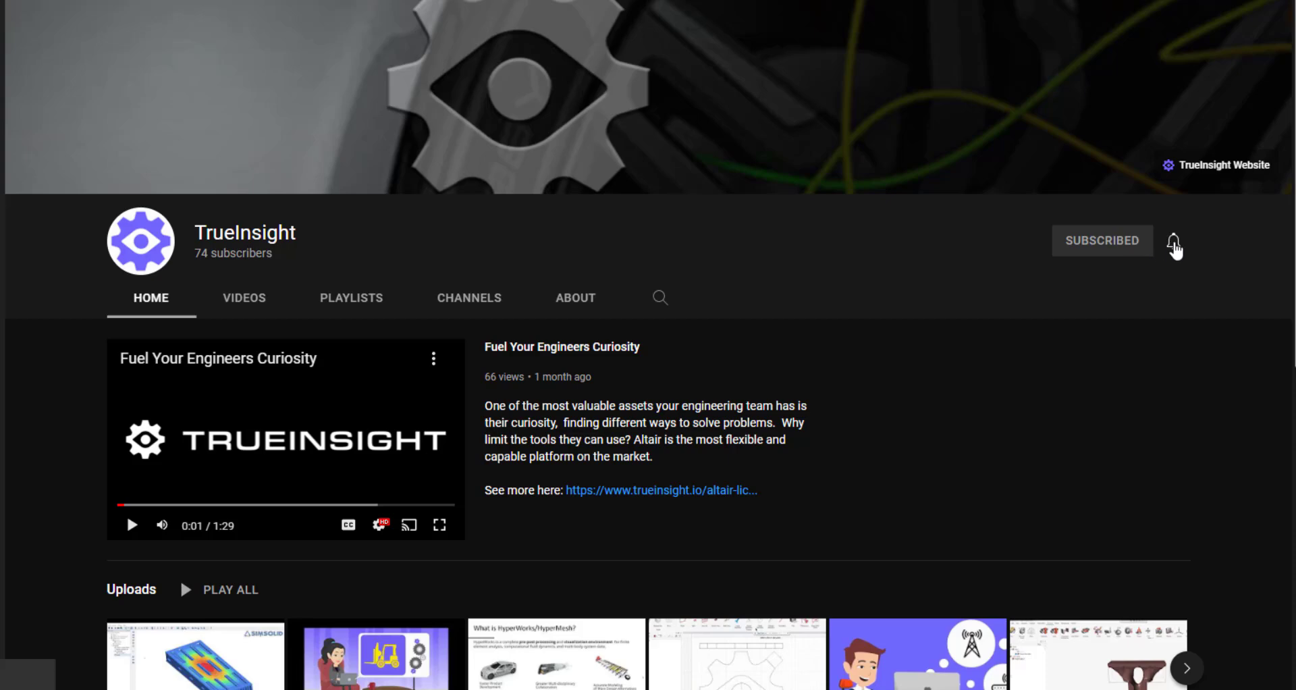
left_click(1174, 243)
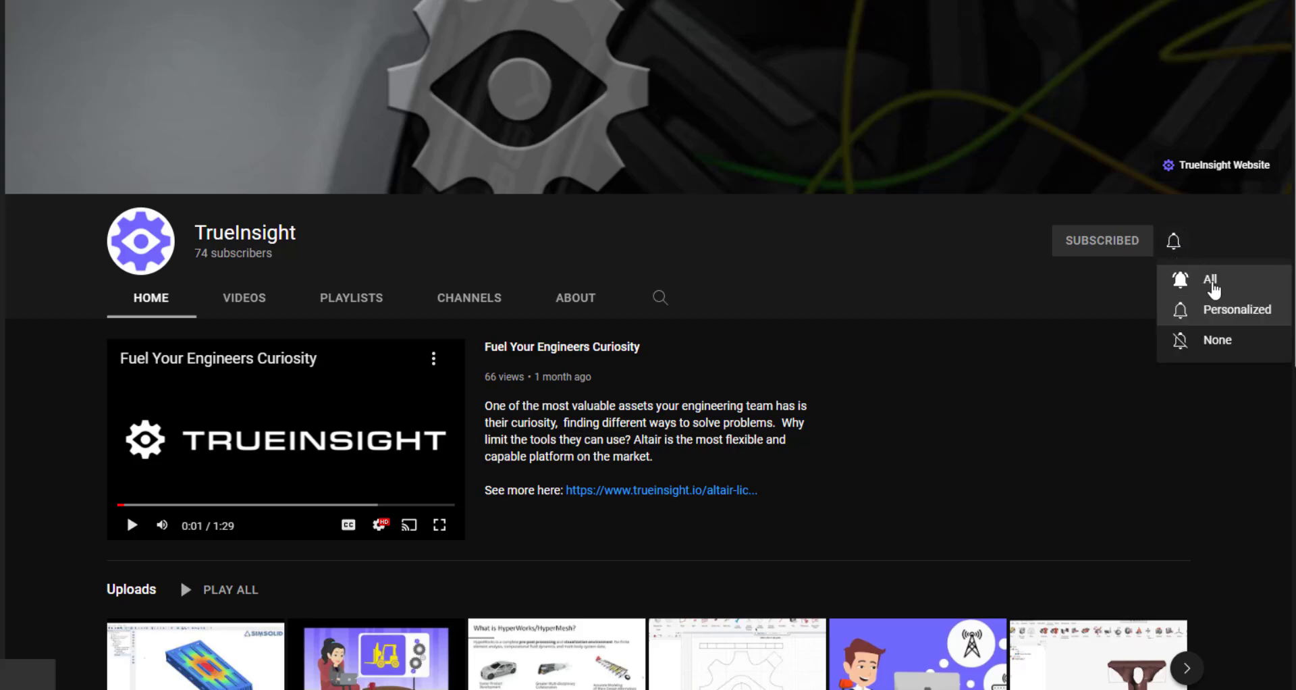